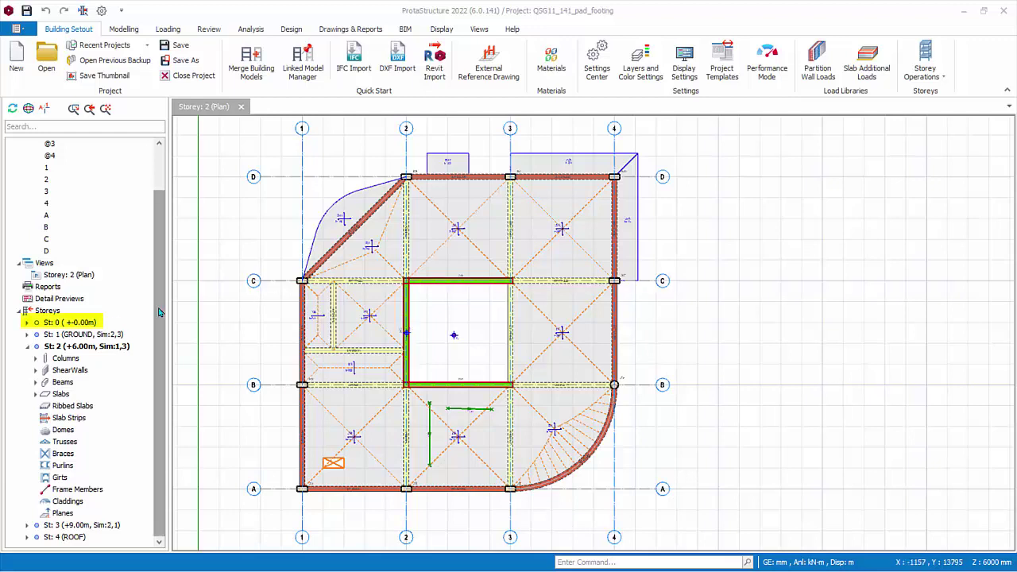
Open the Storey 0 plan and enable the axial load display at the bottom of the columns.
double_click(78, 323)
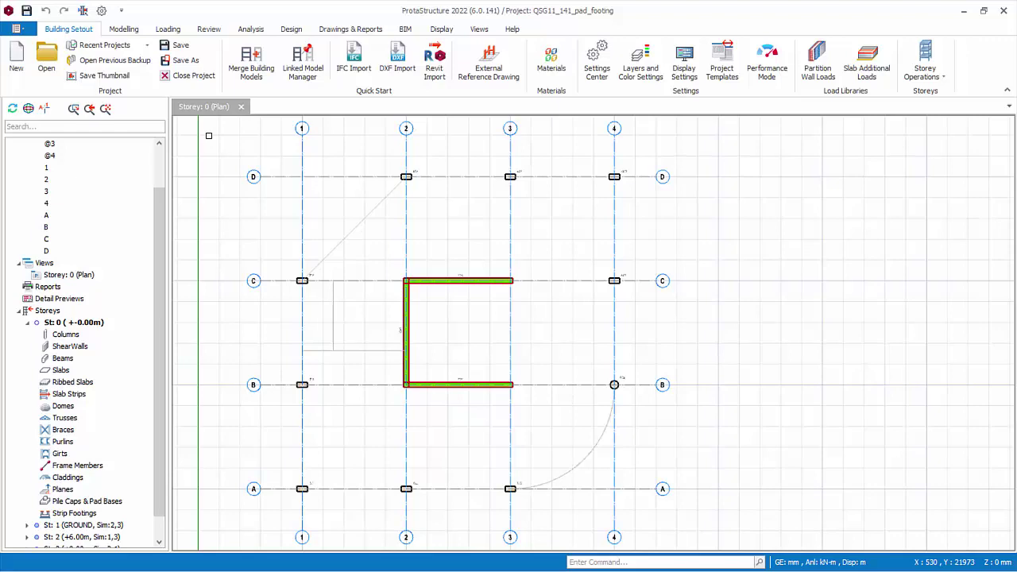
click(209, 29)
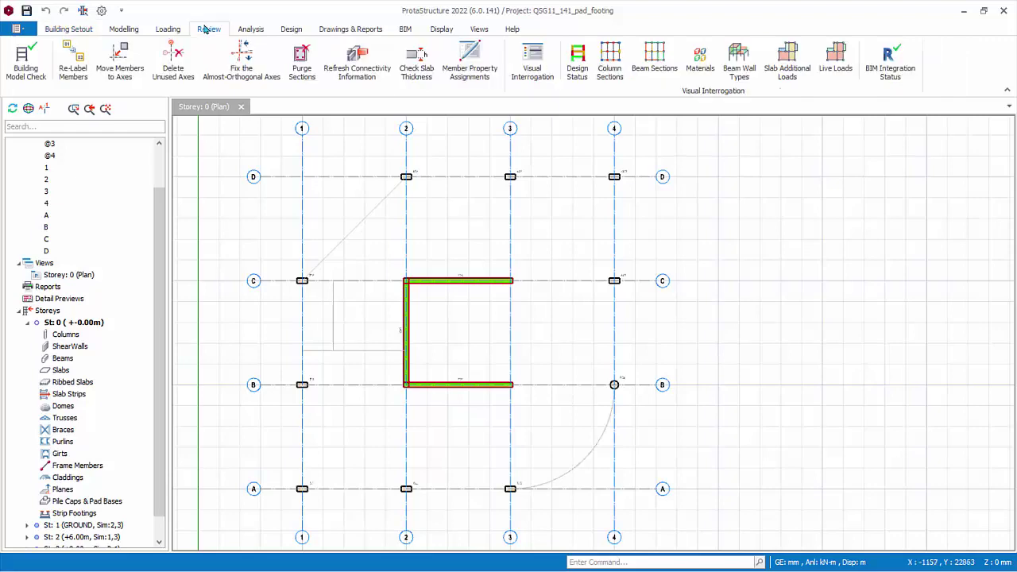
click(536, 71)
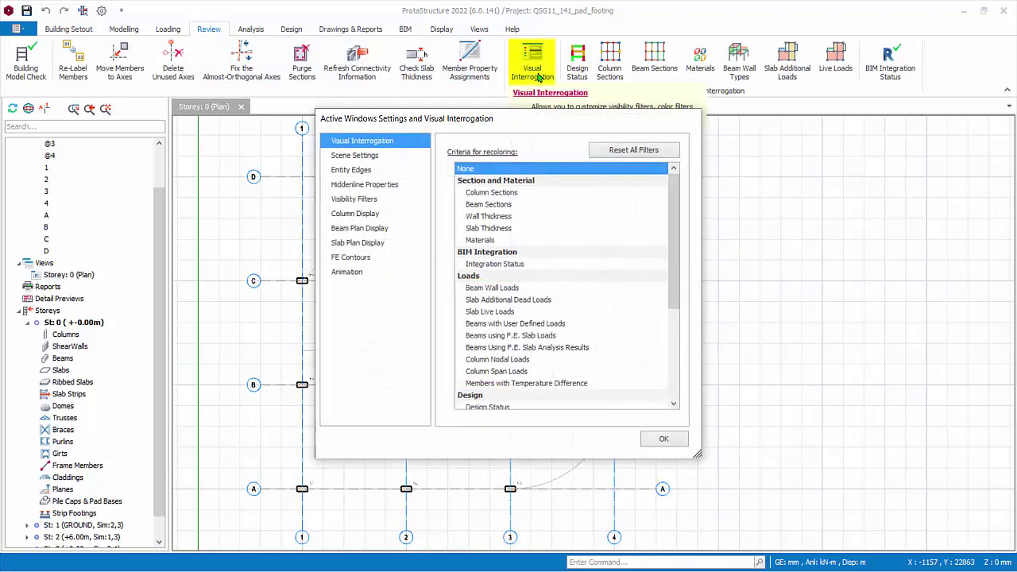
click(366, 214)
click(468, 212)
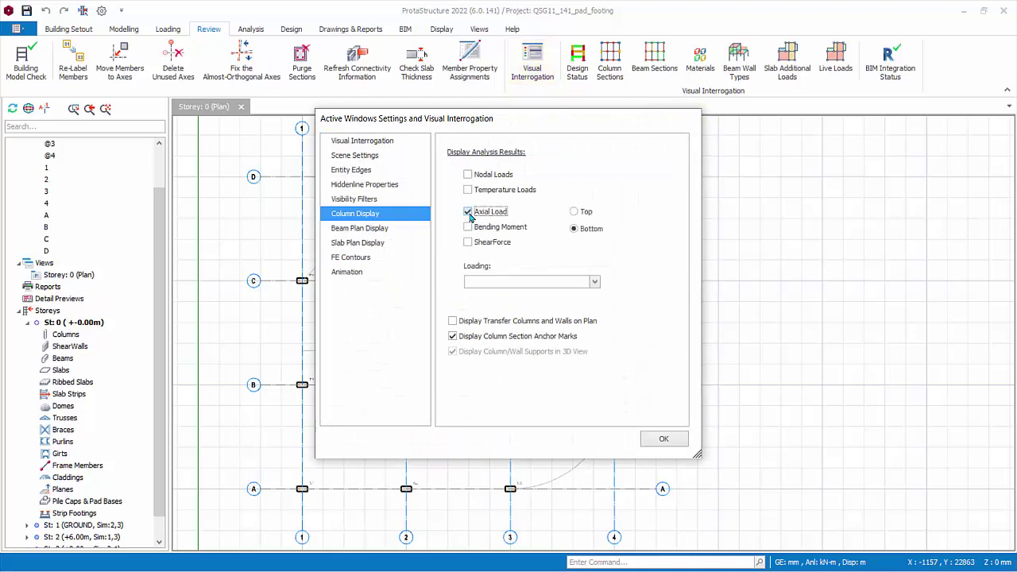
Show the column axial loads for the G, Q and G+Q loadings on the plan and inspect column GC1's values.
click(594, 283)
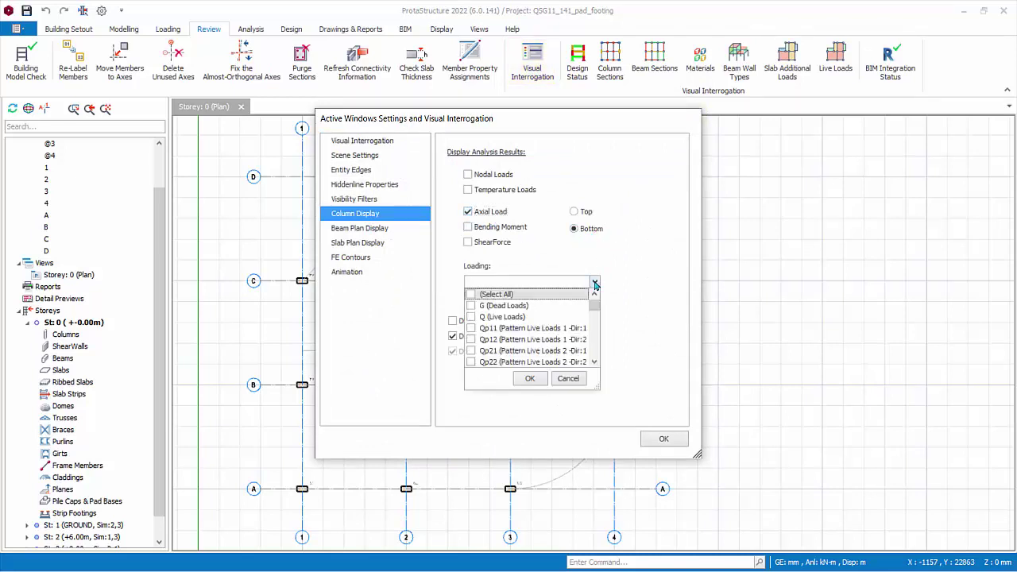
click(471, 306)
click(471, 317)
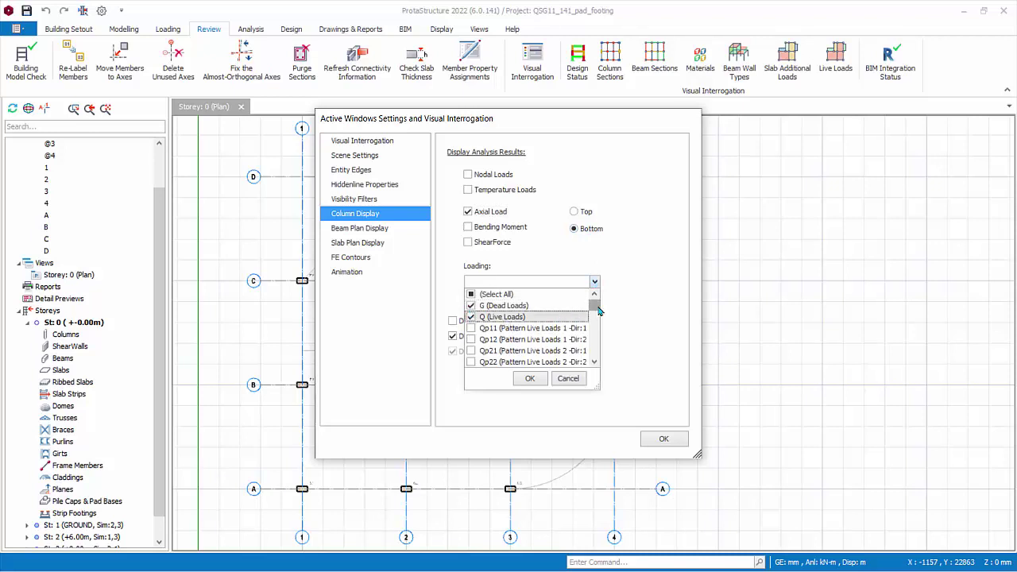
drag(595, 307, 596, 329)
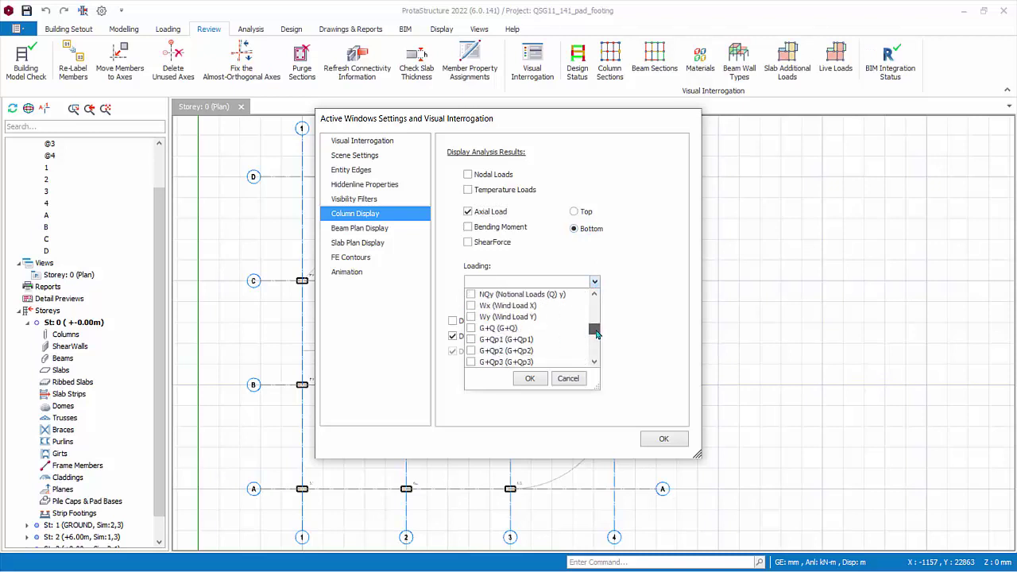
click(470, 328)
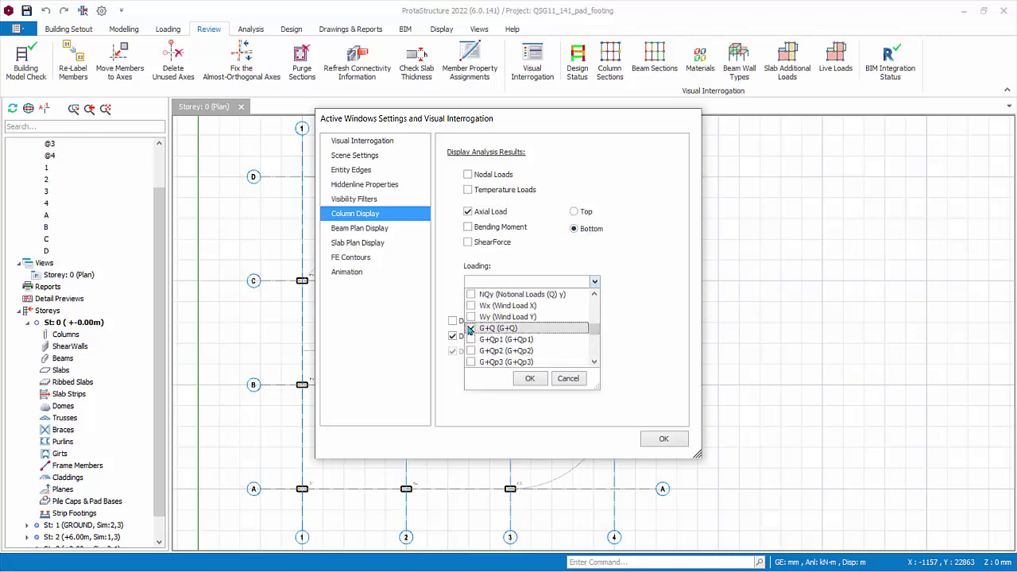
click(530, 379)
click(663, 439)
scroll(503, 432, up, 10)
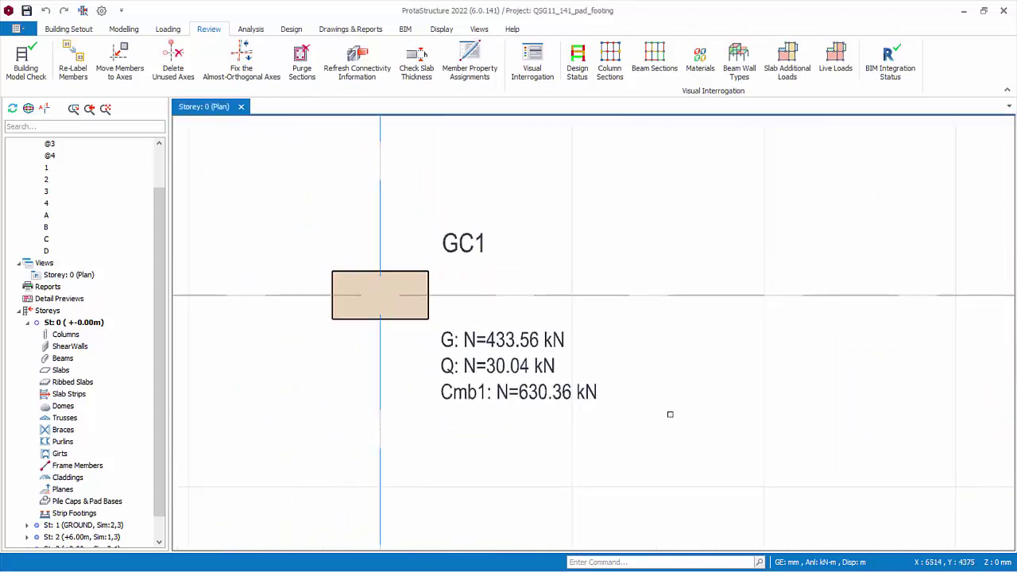
scroll(620, 399, down, 10)
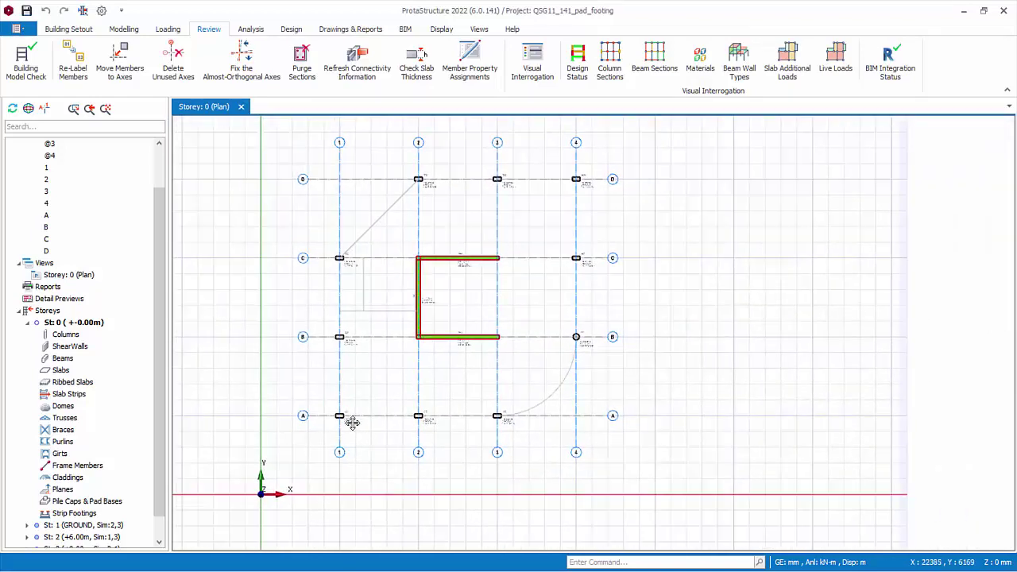
Insert pad footings under all ten columns on the Storey 0 plan and maximize the batch design window.
drag(307, 242, 375, 445)
ctrl+click(402, 180)
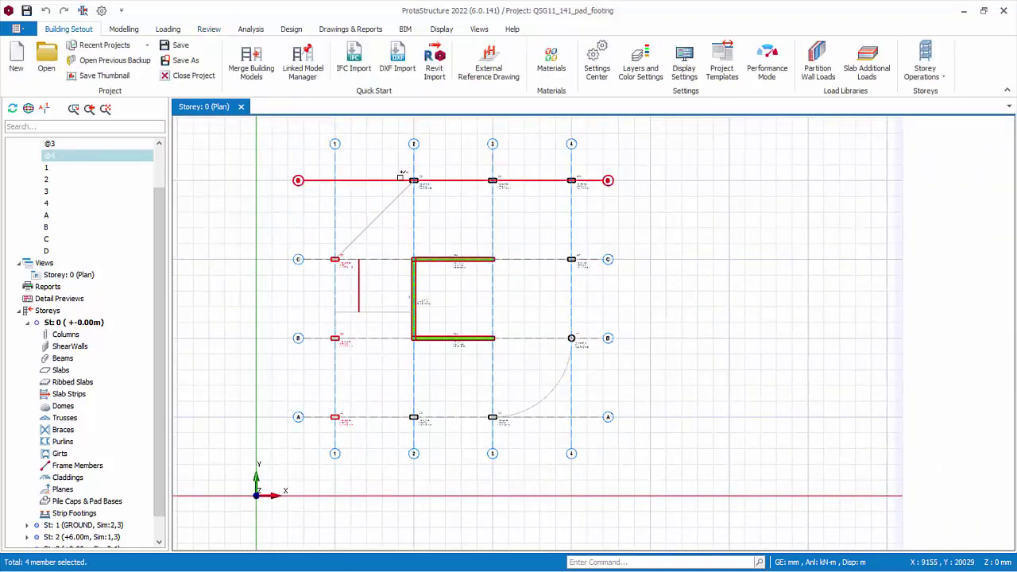
ctrl+drag(390, 169, 602, 194)
ctrl+drag(540, 232, 601, 386)
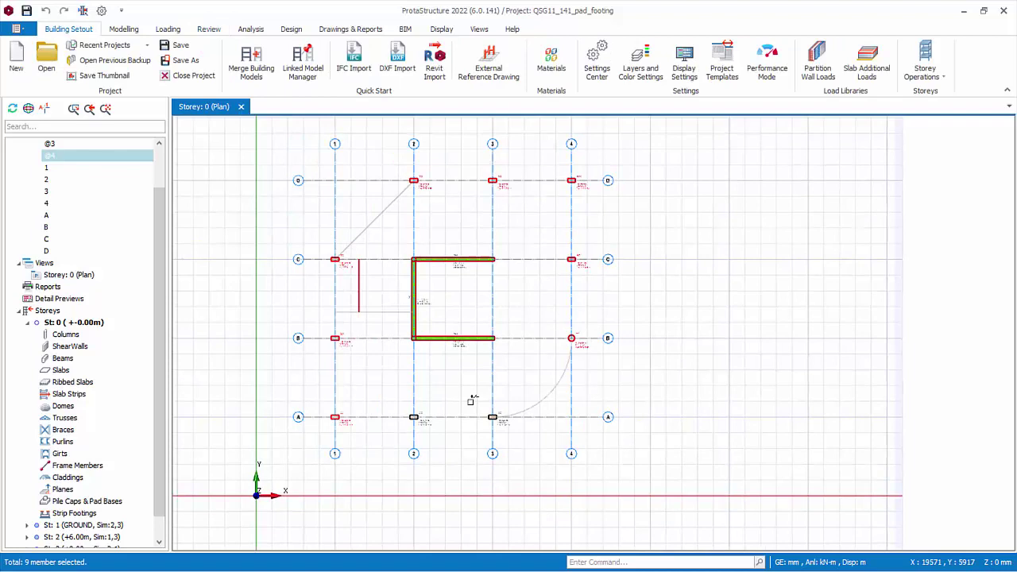
ctrl+drag(385, 396, 537, 442)
right_click(522, 281)
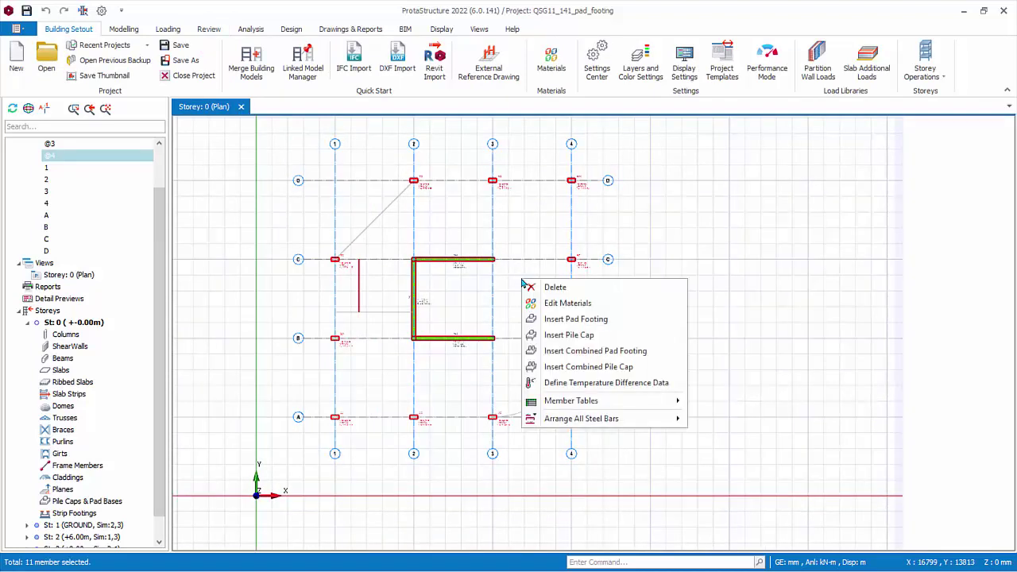
click(555, 319)
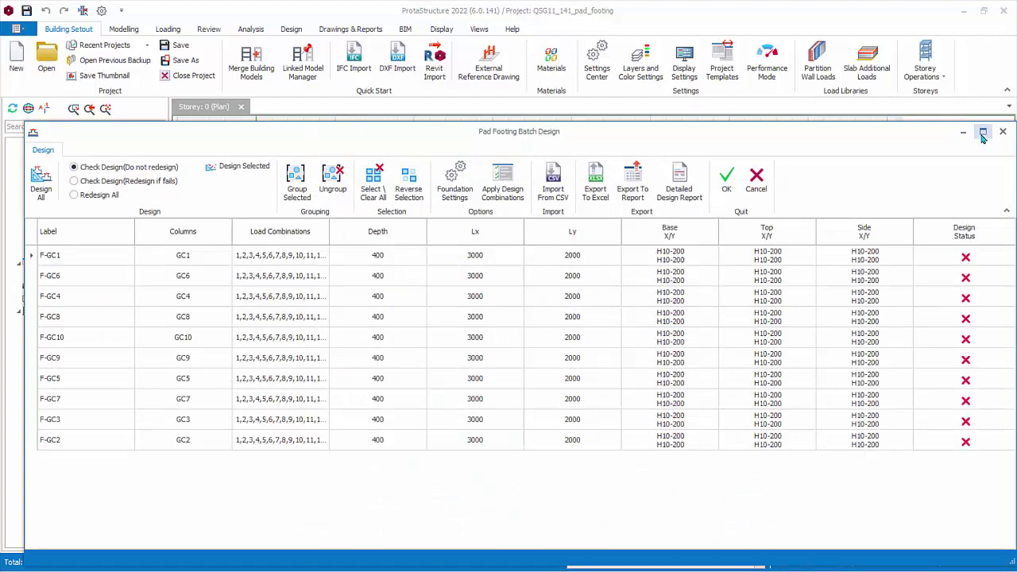
click(982, 132)
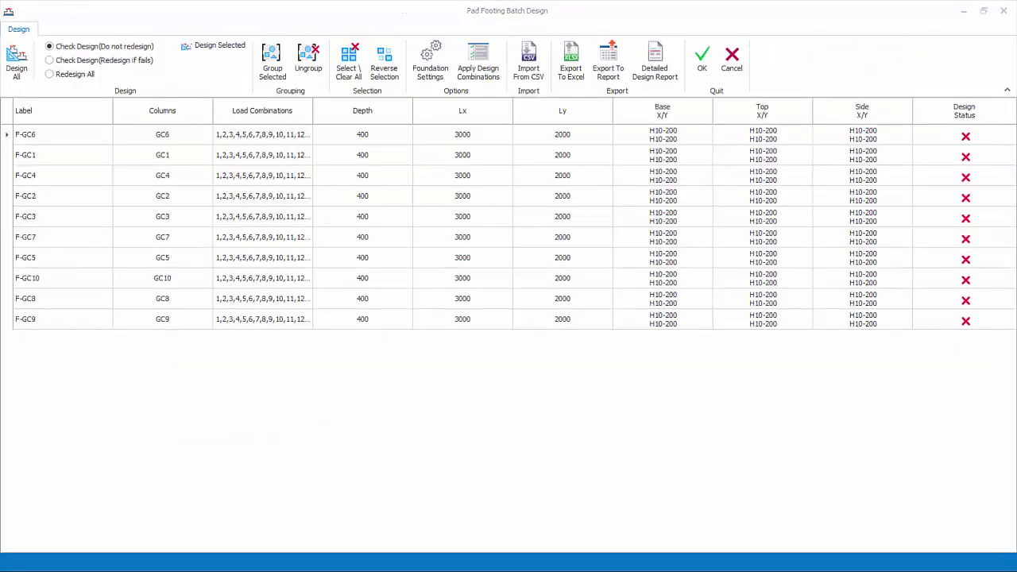
Open the general foundation settings and examine the reference table of subgrade reaction coefficients for each soil type.
click(430, 70)
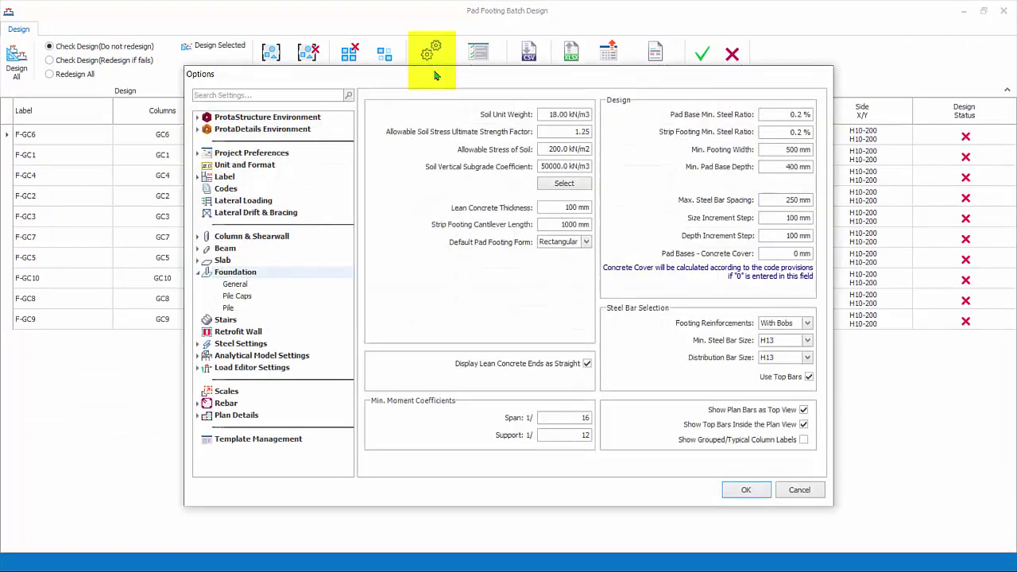
click(255, 286)
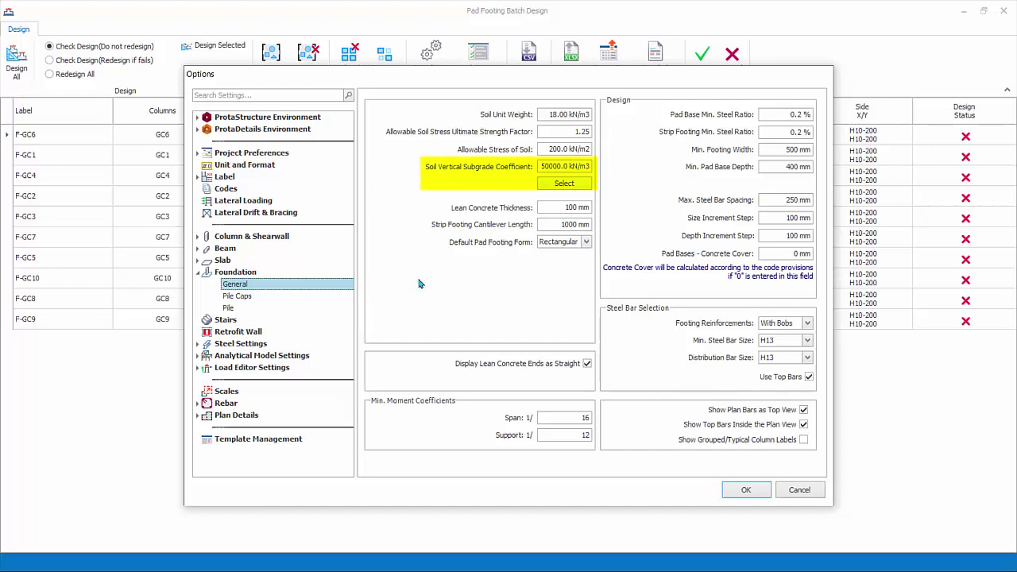
click(547, 184)
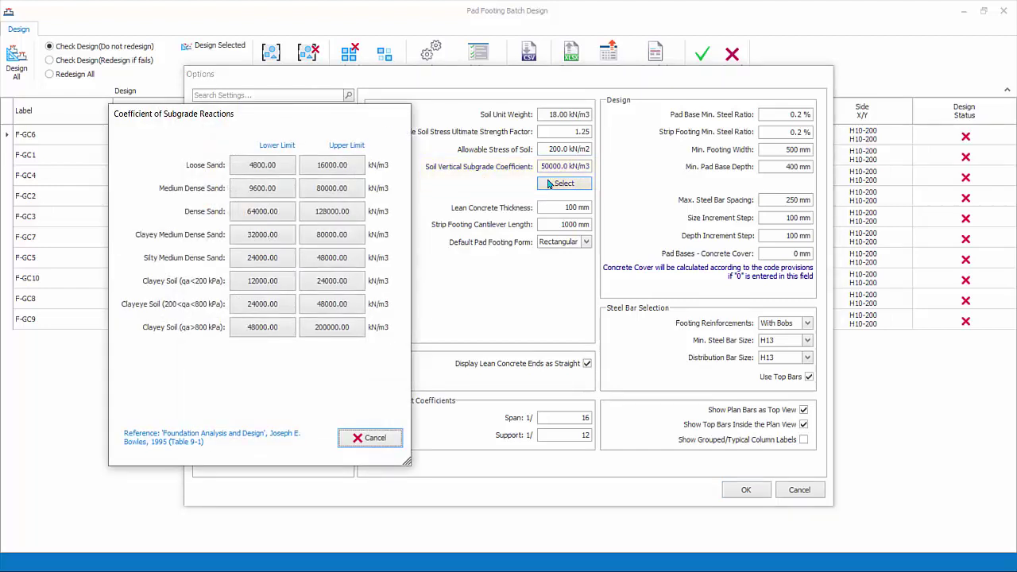
click(371, 442)
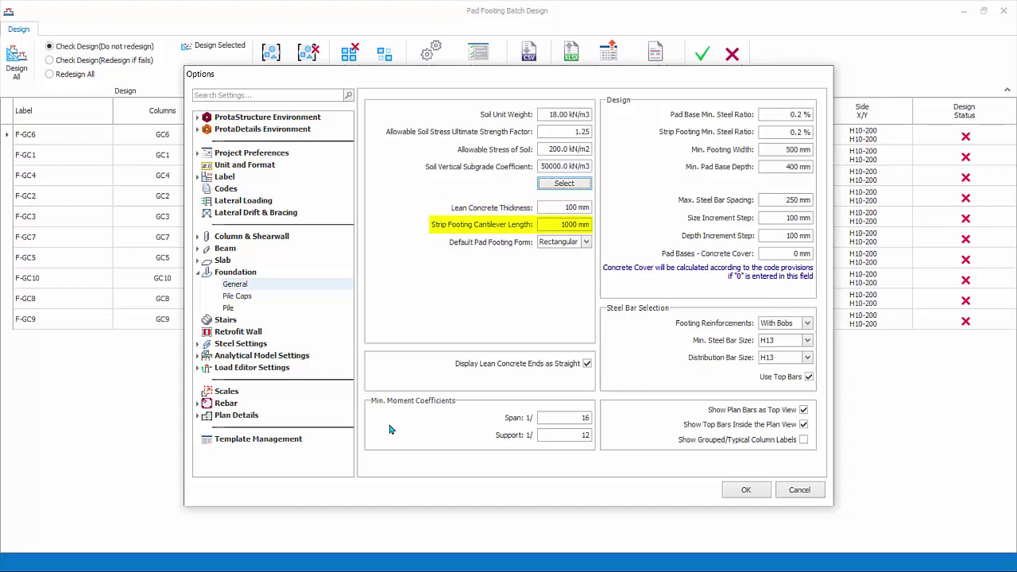
Set the default pad footing form to Square, review the footing reinforcement and minimum steel bar size options, and accept the settings.
click(585, 243)
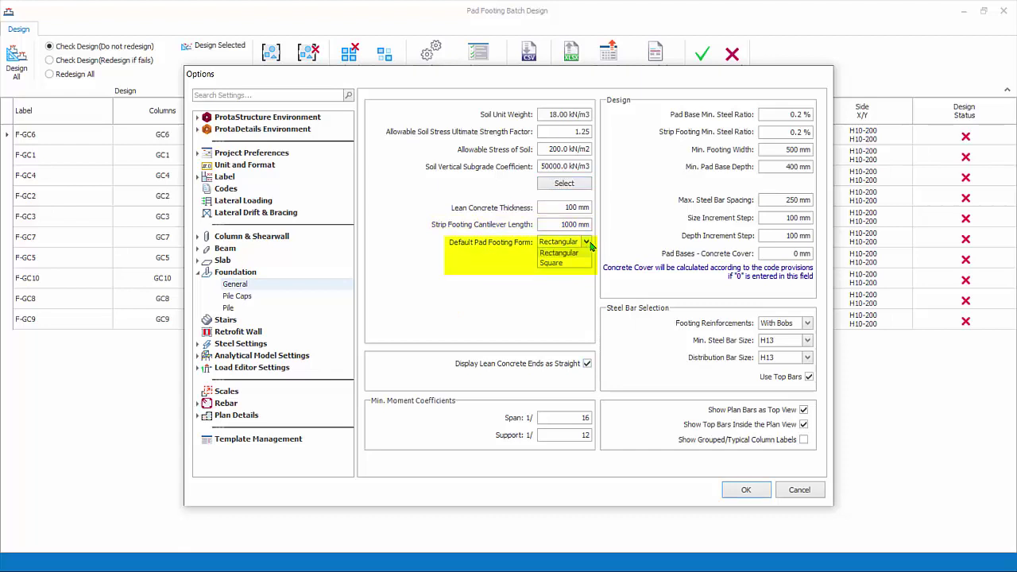
click(576, 263)
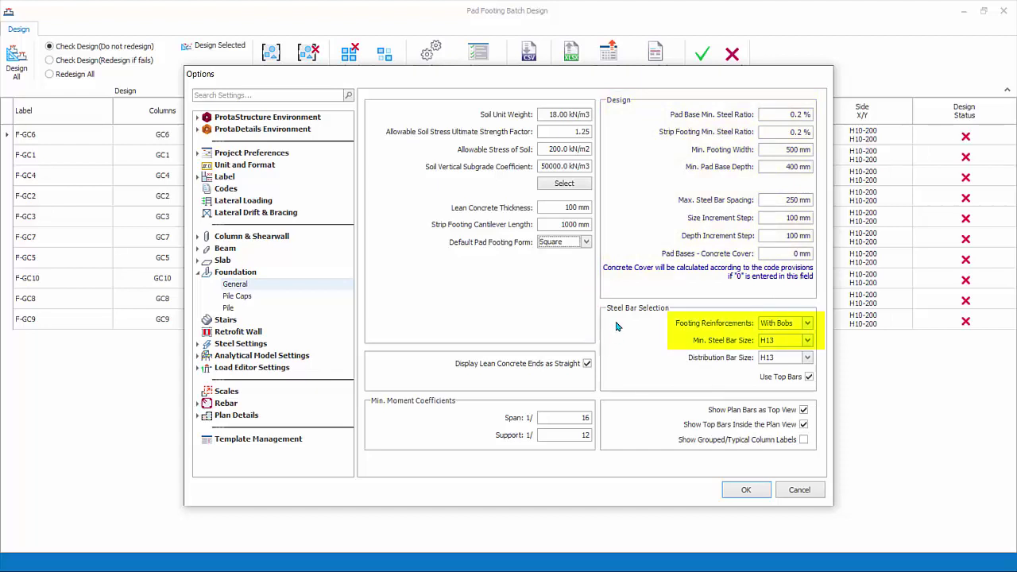
click(807, 324)
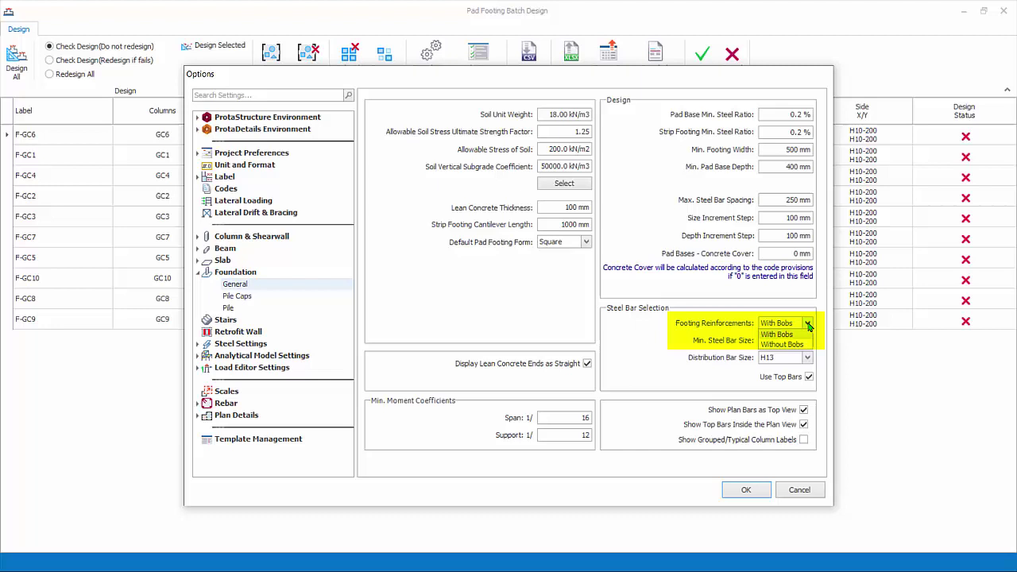
click(809, 325)
click(808, 341)
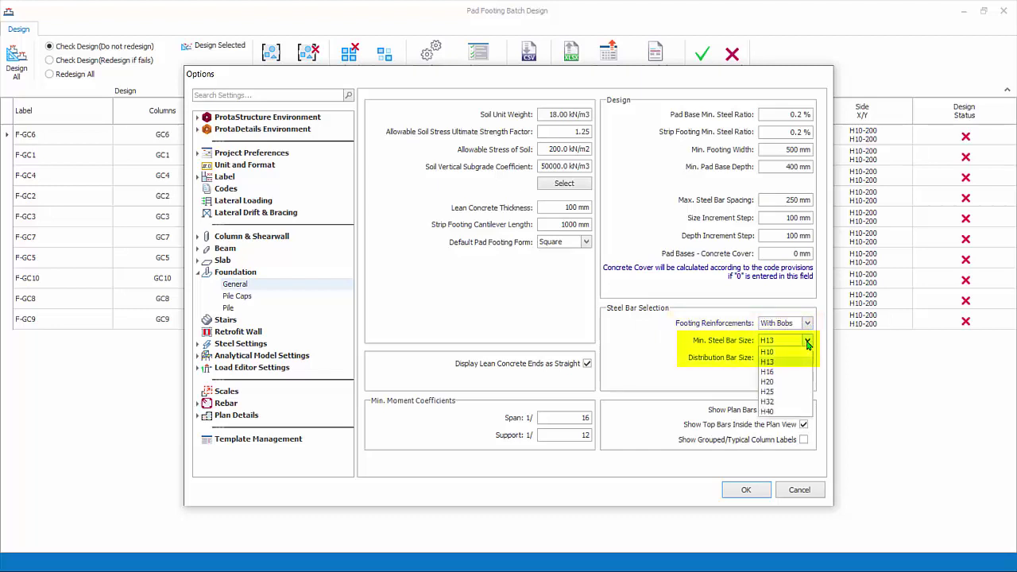
click(807, 342)
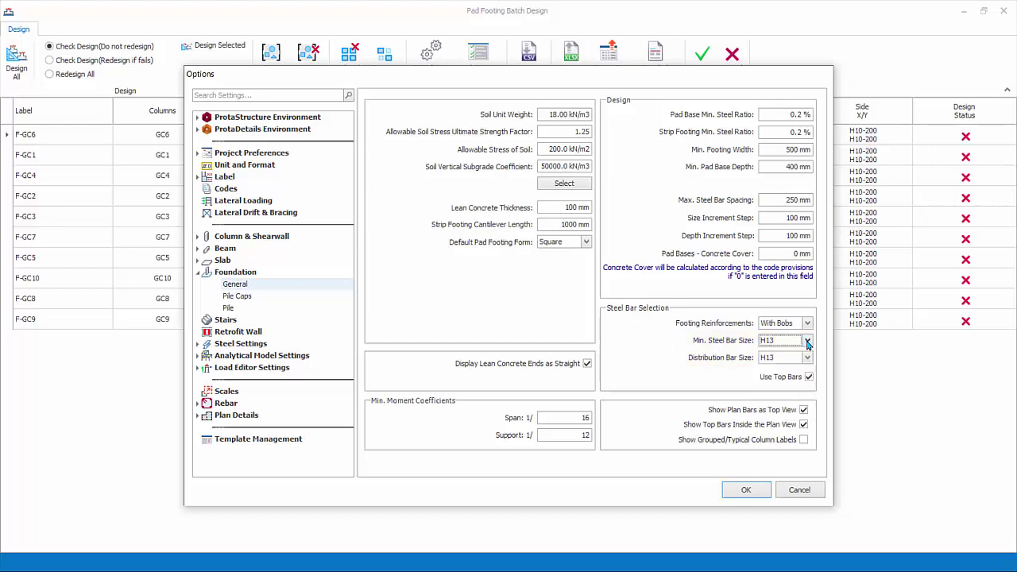
click(747, 493)
Try selecting footings F-GC3, F-GC5, F-GC4 and F-GC6 together, and try the select/clear all and reverse selection functions.
click(168, 136)
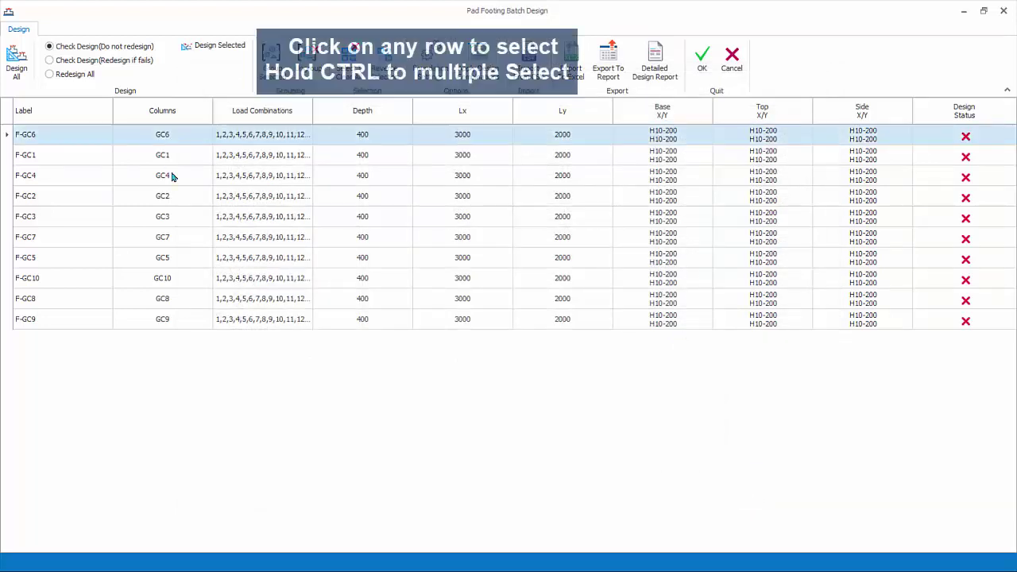
click(173, 176)
click(169, 217)
ctrl+click(165, 259)
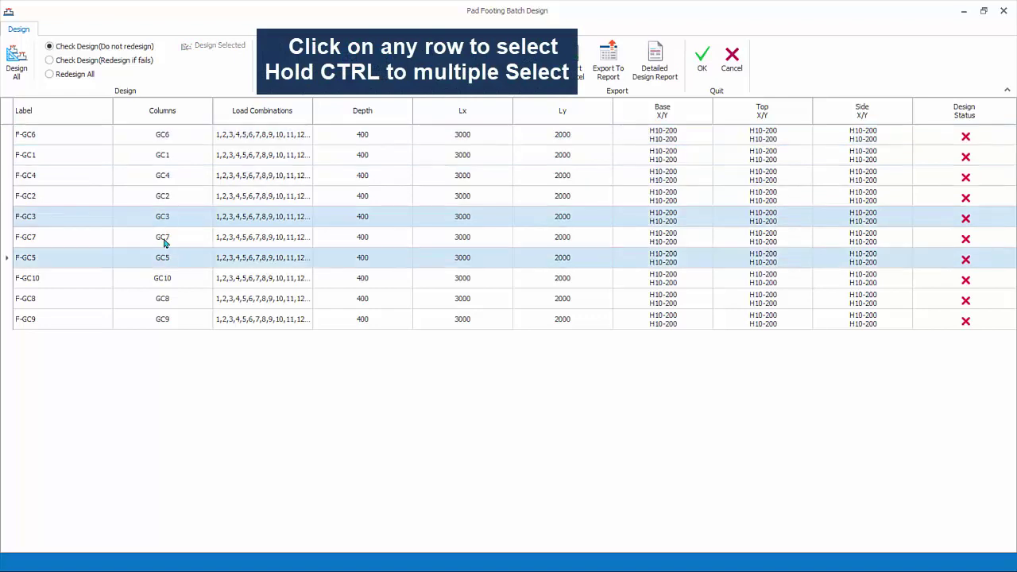
ctrl+click(168, 178)
ctrl+click(167, 139)
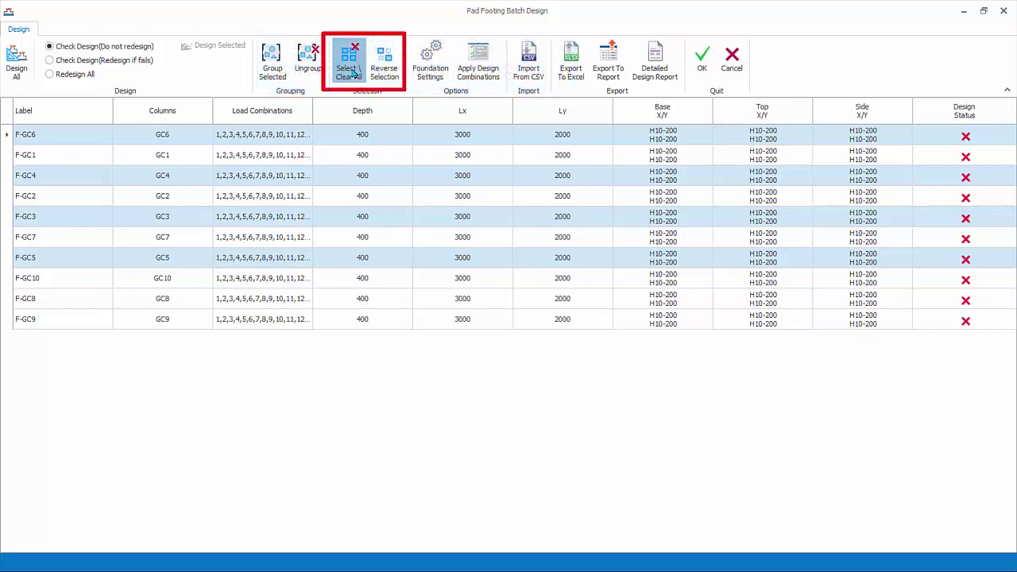
click(354, 72)
click(384, 64)
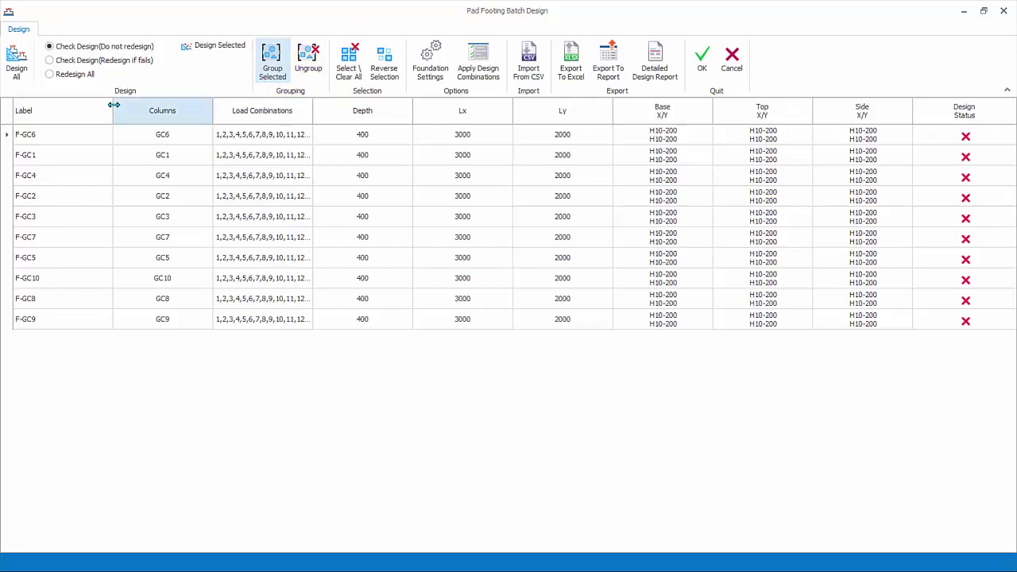
Group footings F-GC6 and F-GC2, and ungroup them again.
click(68, 138)
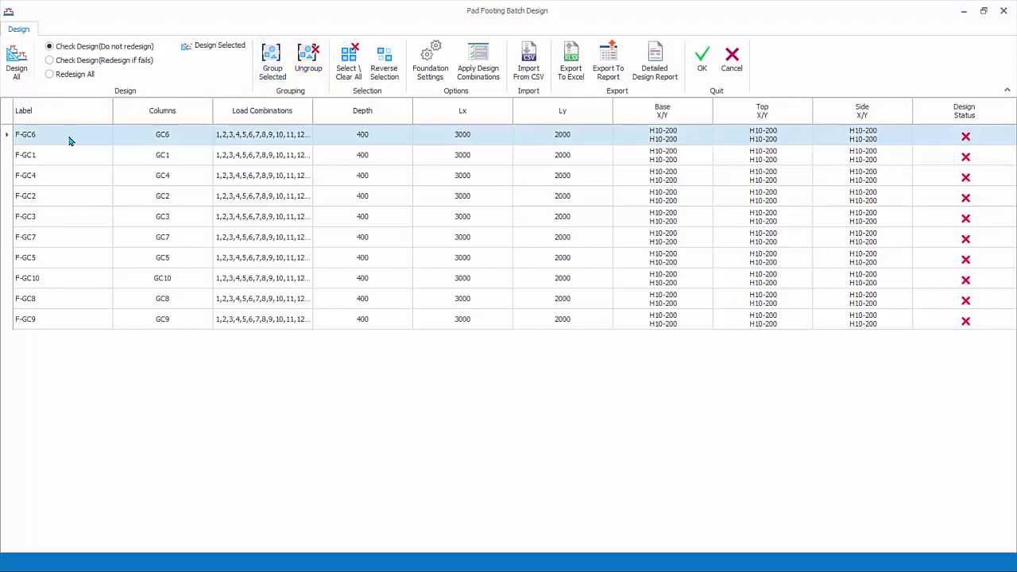
ctrl+click(64, 200)
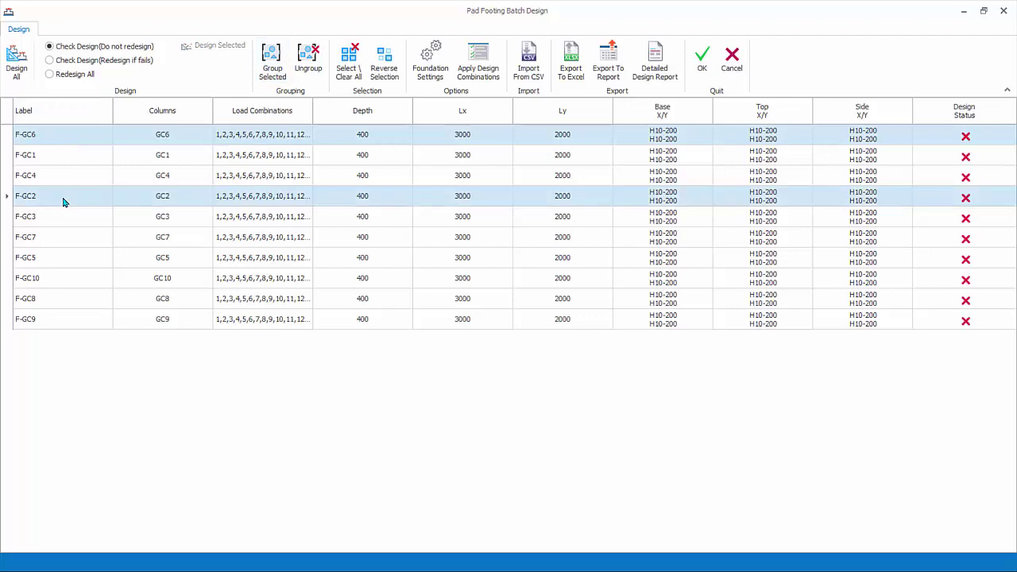
click(273, 68)
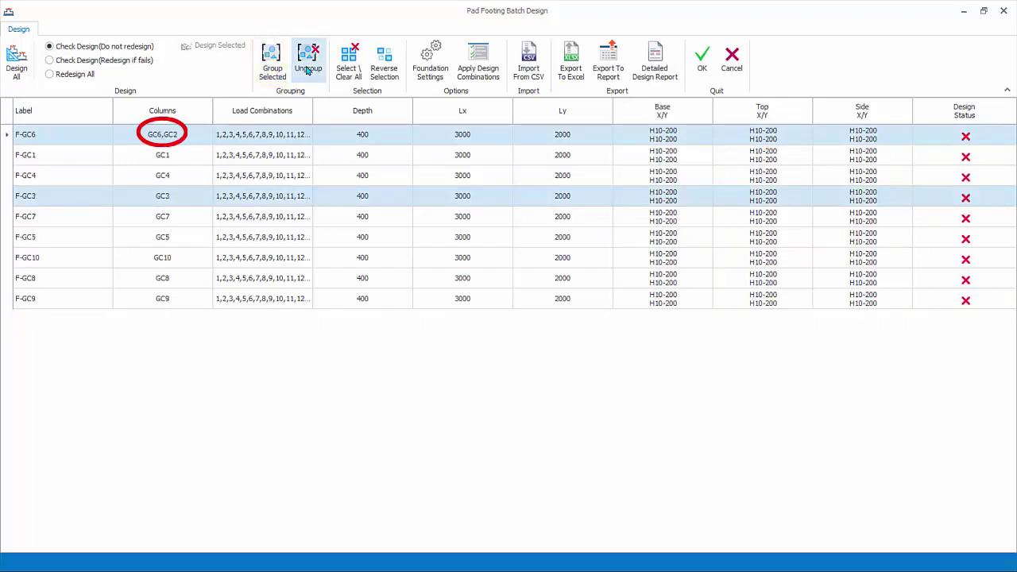
click(308, 70)
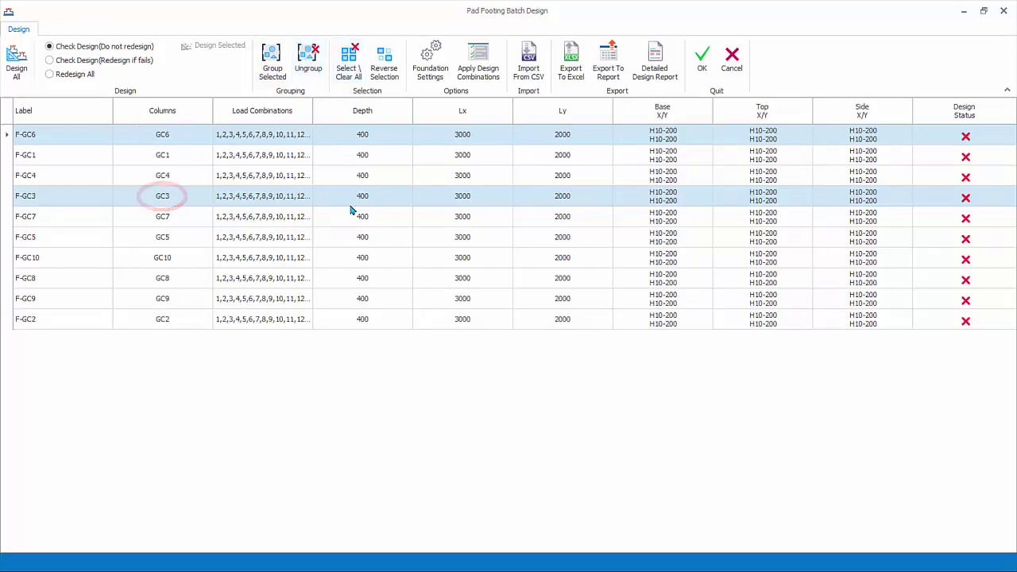
Group footings F-GC6 and F-GC1 and set the design mode to Redesign All.
click(170, 139)
ctrl+click(176, 154)
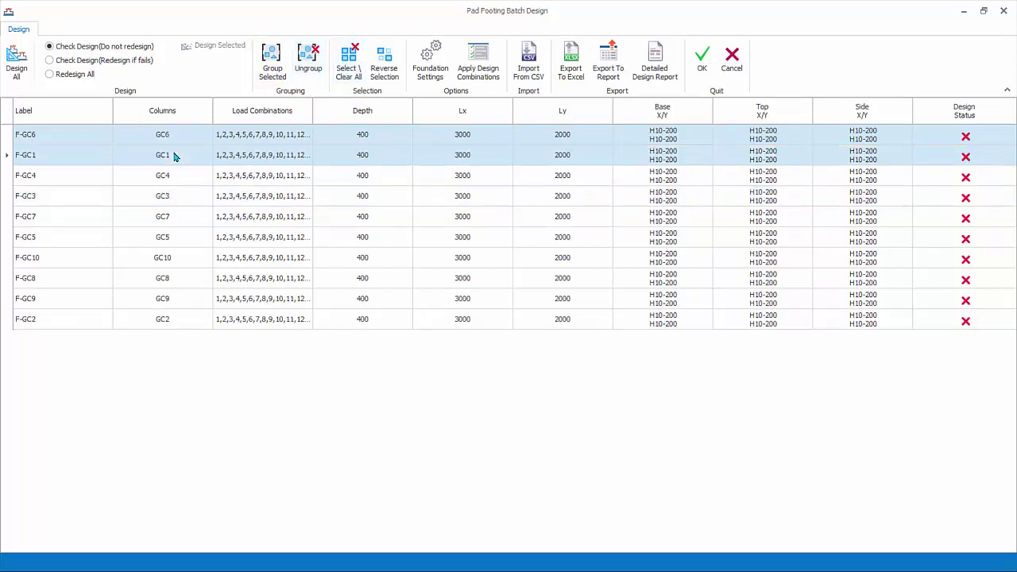
click(270, 69)
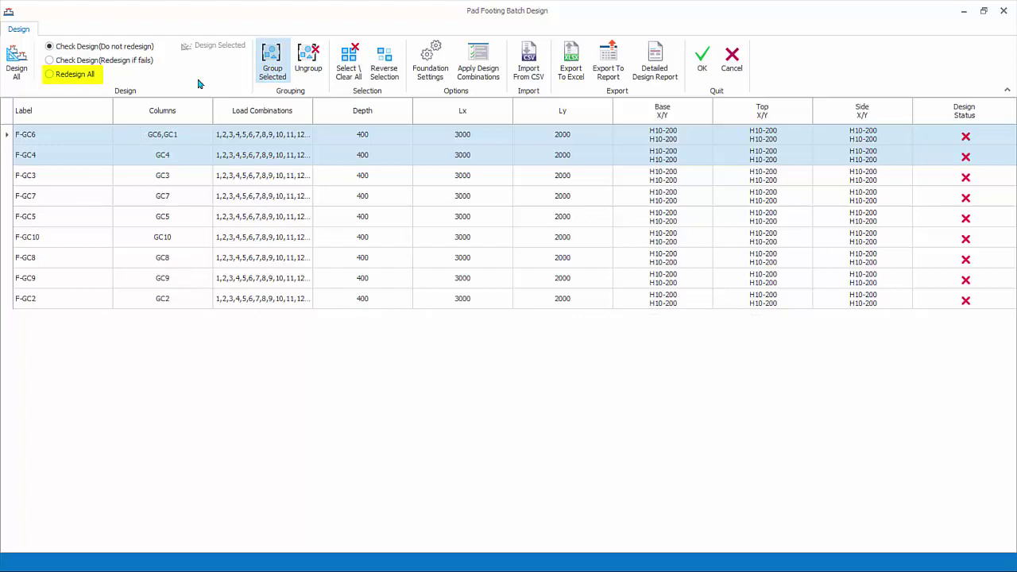
click(53, 75)
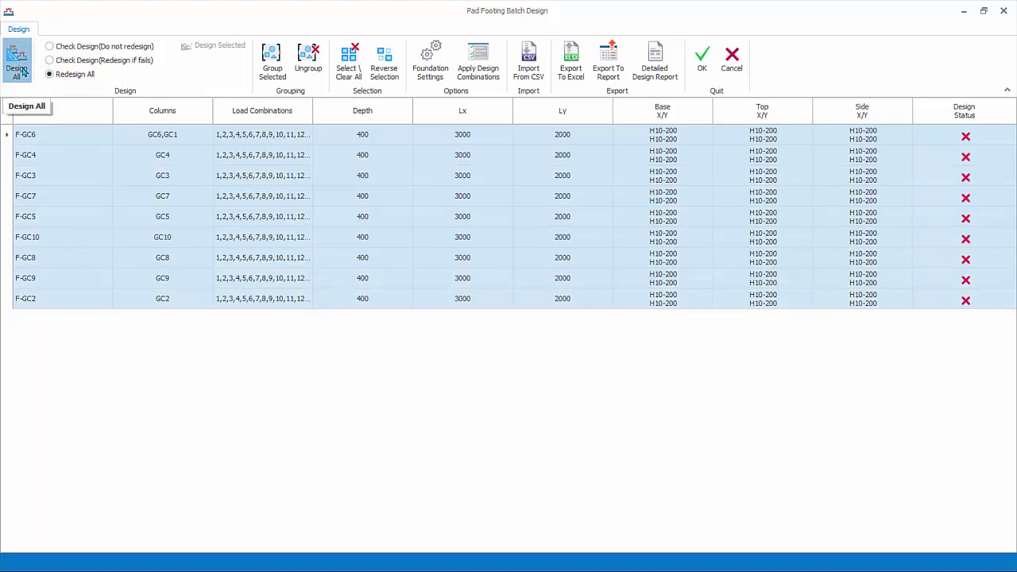
Run the batch design for all pad footings in Redesign All mode.
click(22, 71)
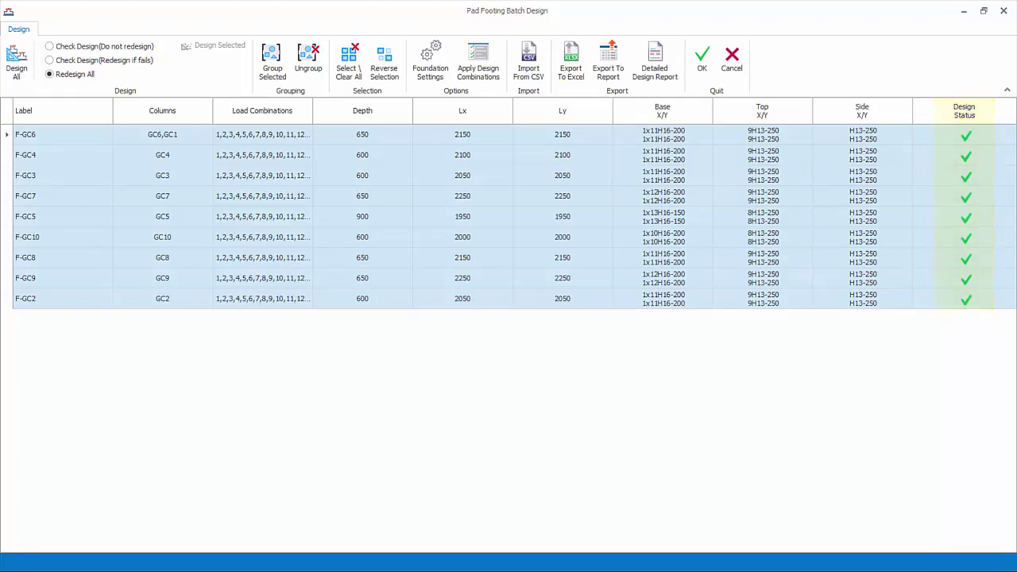
Try excluding load combinations 2, 7 and 10 and enabling the envelope for footing F-GC6, and cancel the changes.
click(486, 80)
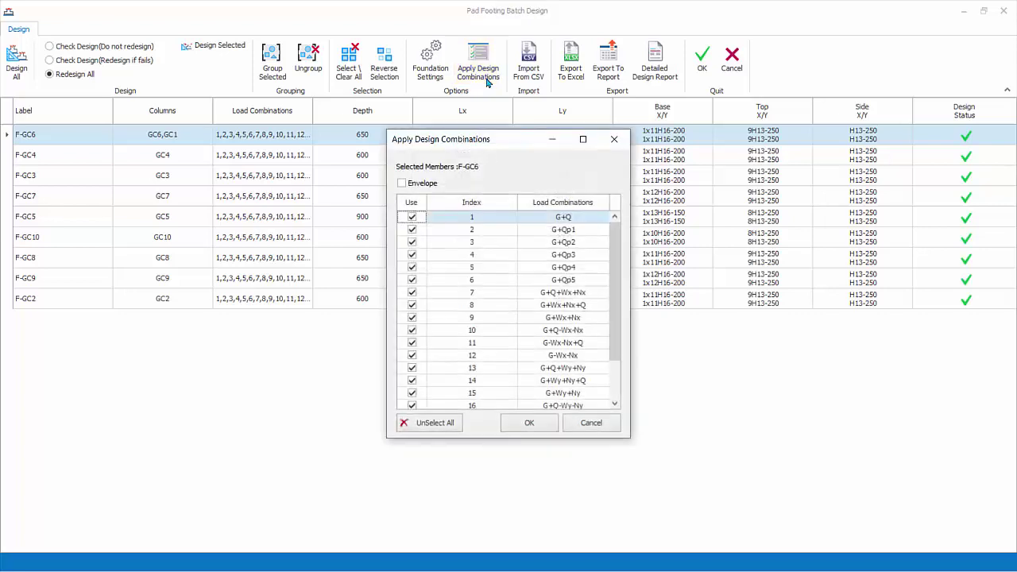
click(412, 229)
click(411, 274)
click(412, 293)
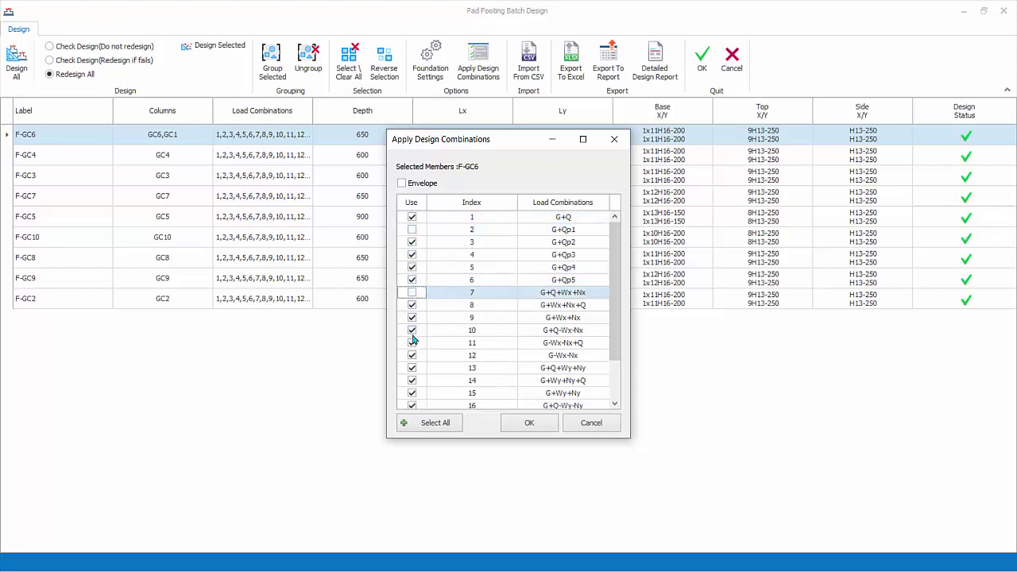
click(412, 330)
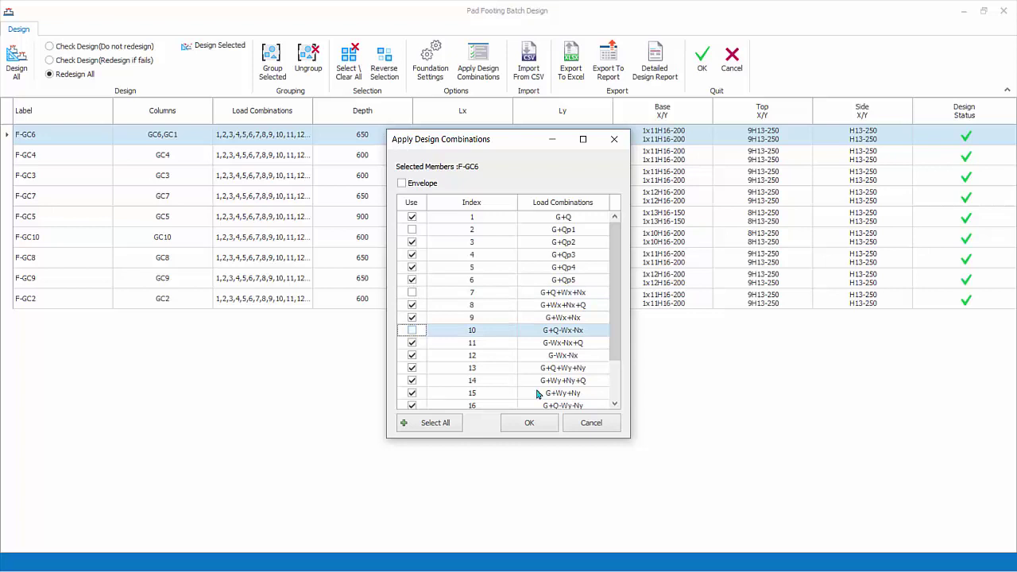
click(403, 186)
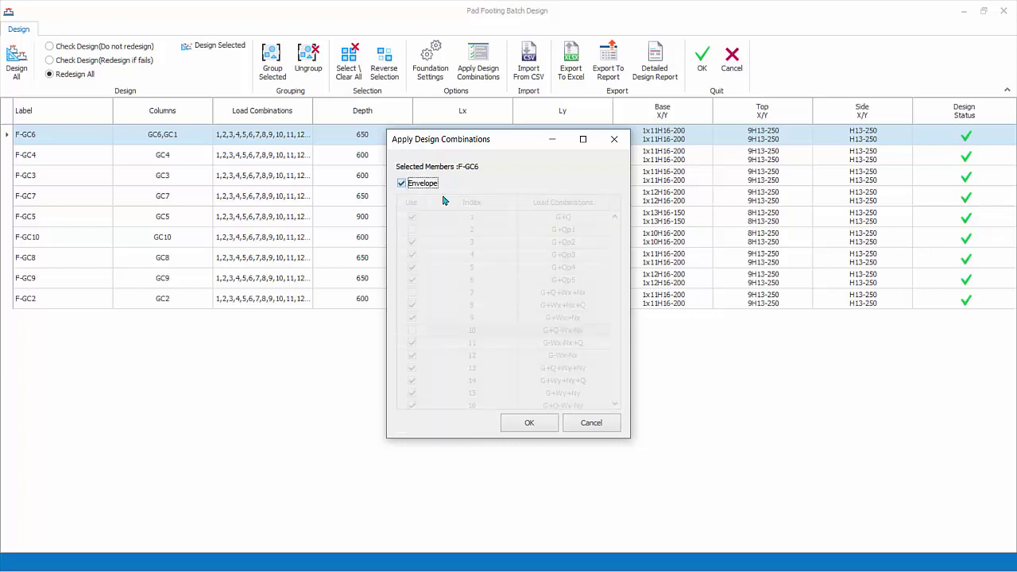
click(598, 425)
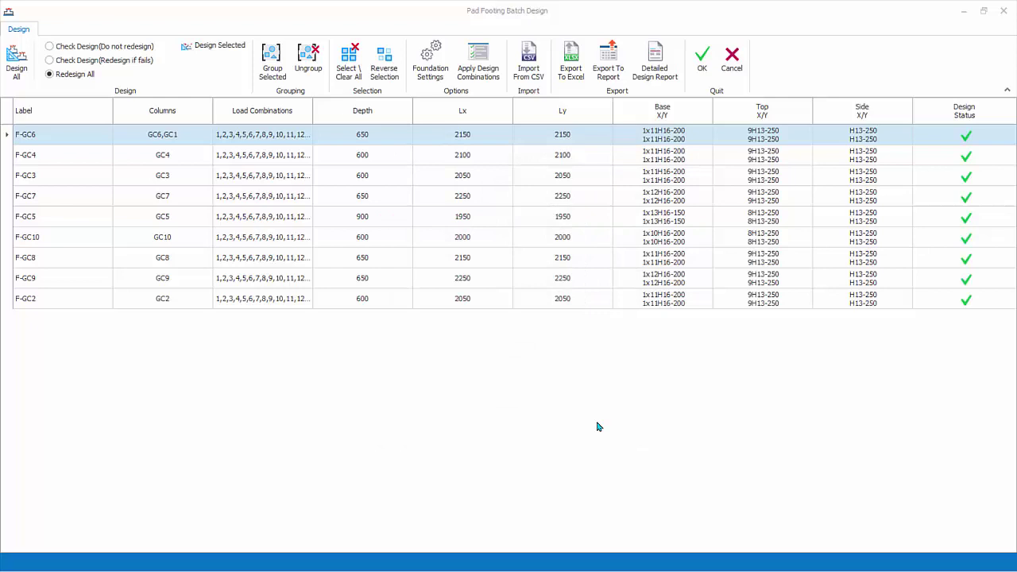
Select the sample file PadFtg_SampleImport.csv for the CSV import, and cancel the import.
click(546, 76)
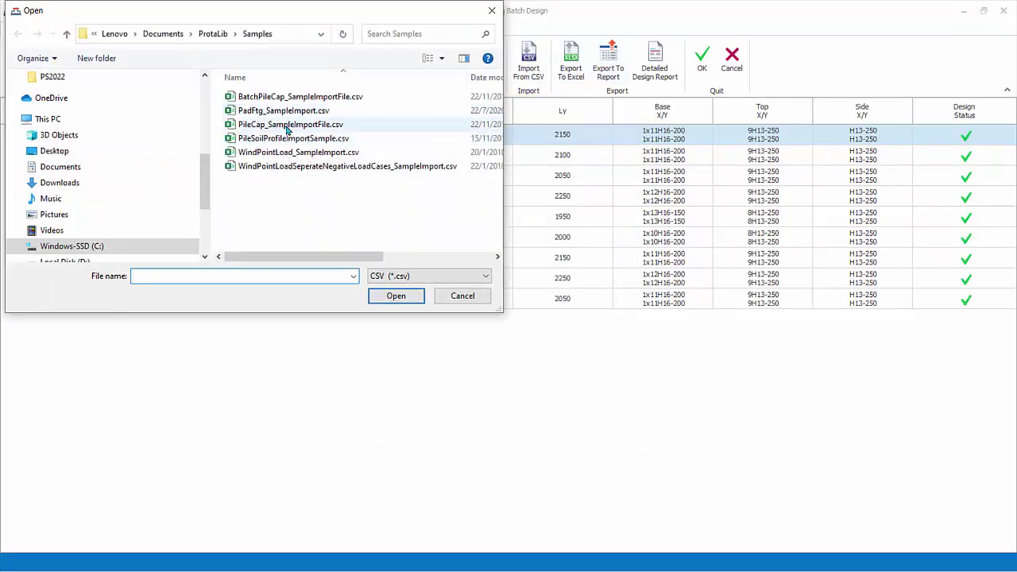
click(289, 111)
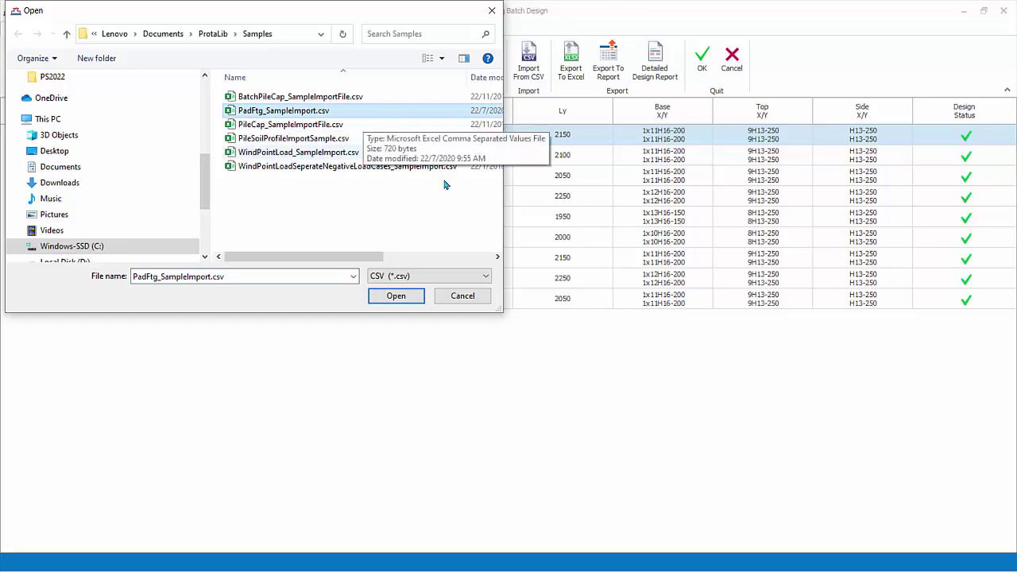
click(462, 296)
View the batch pad footing table as a report, and bring up the Excel export and cancel it.
click(607, 73)
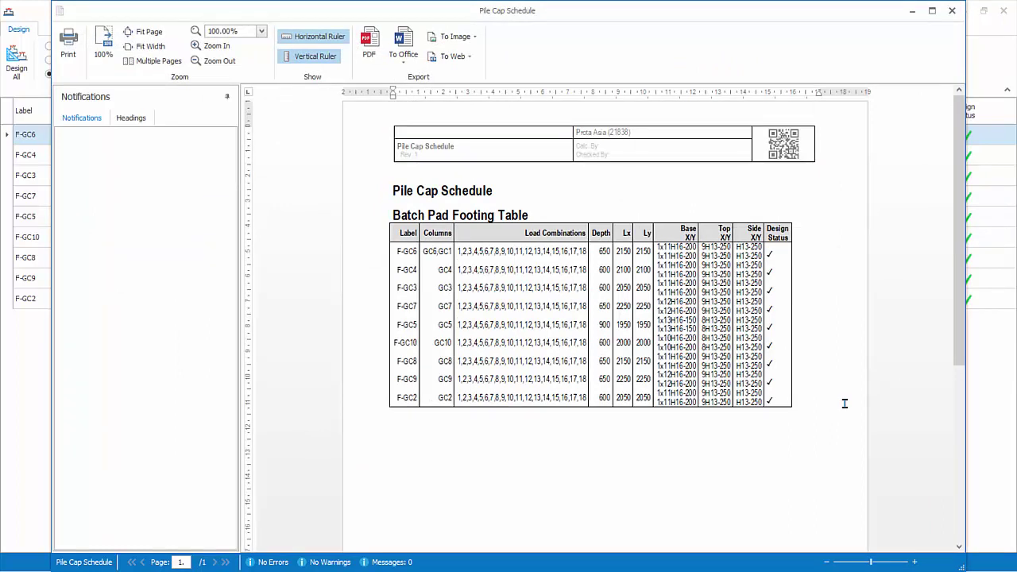
click(951, 9)
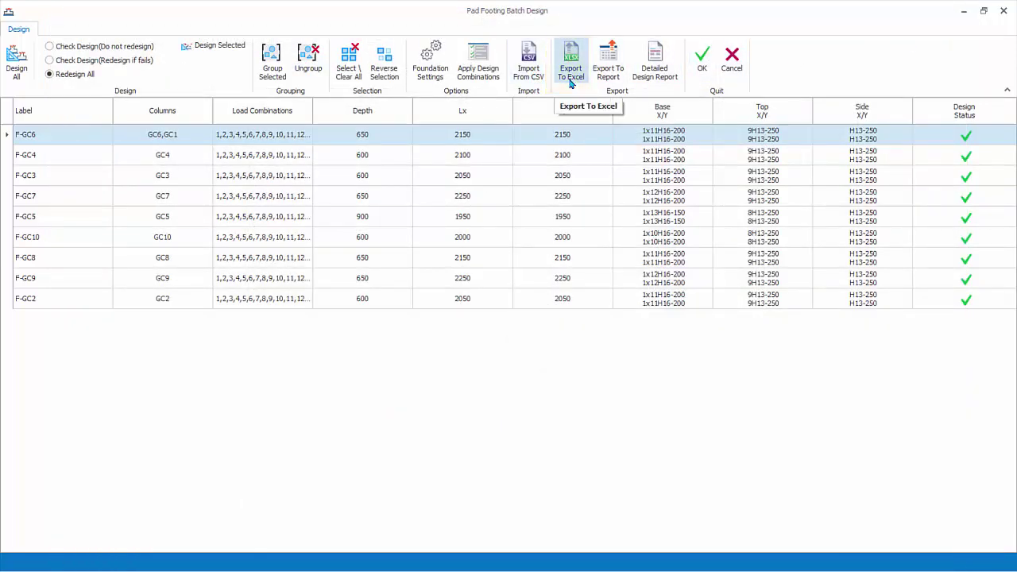
click(570, 79)
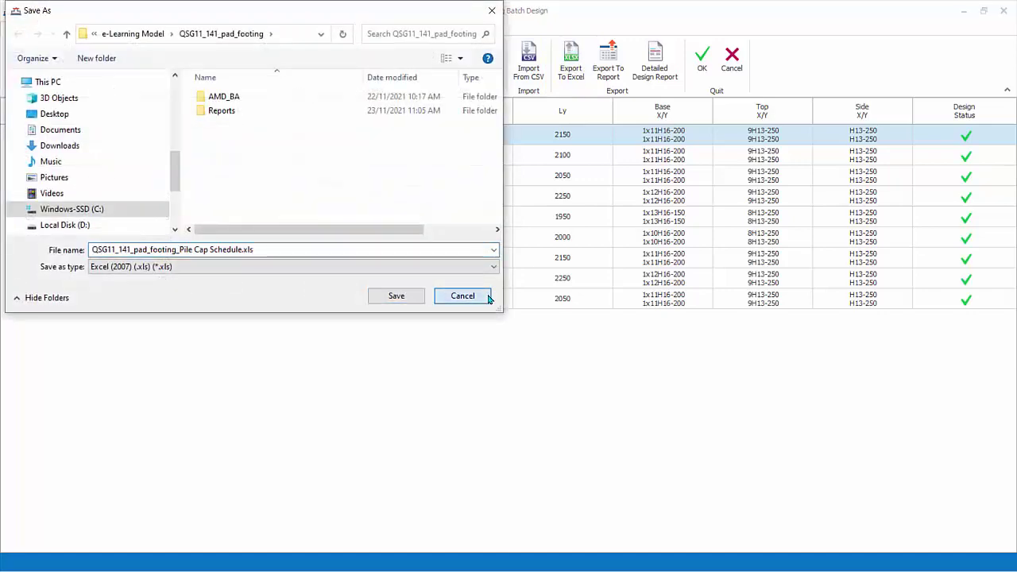
click(487, 295)
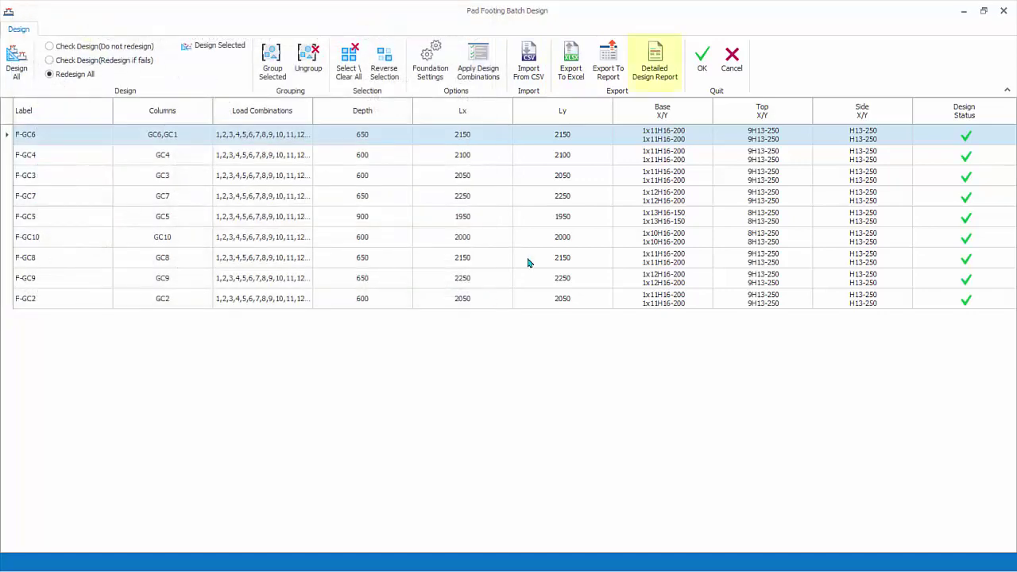
Generate the detailed design report, read through the F-GC6 design summary and loading info, and close the report.
click(666, 83)
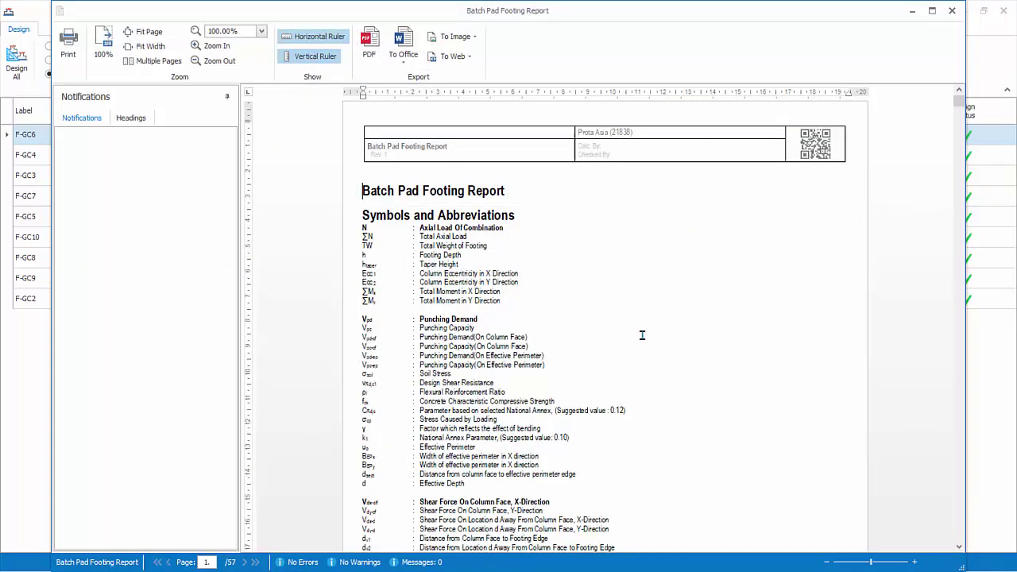
scroll(727, 323, down, 8)
scroll(727, 324, down, 20)
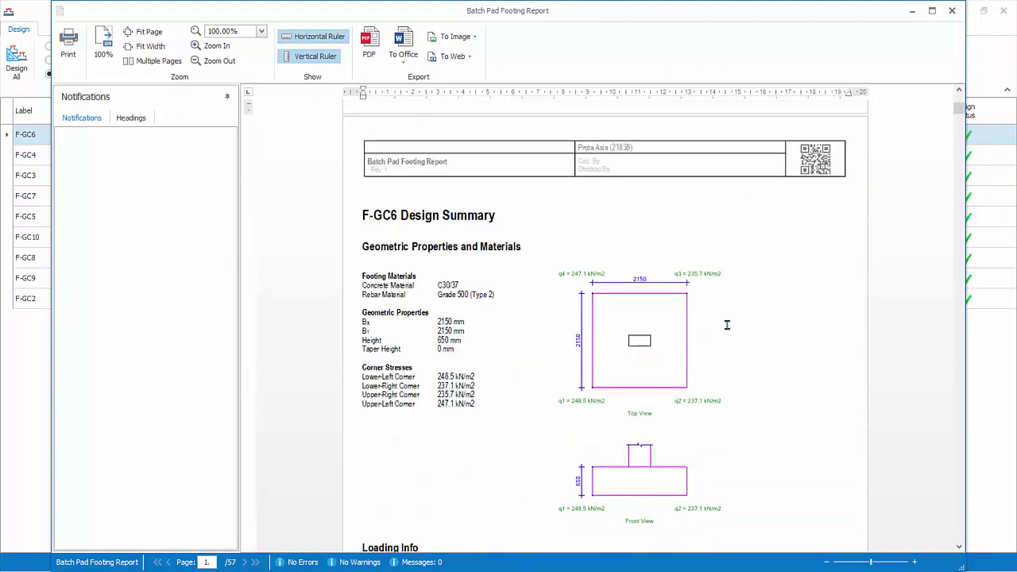
scroll(727, 324, down, 1)
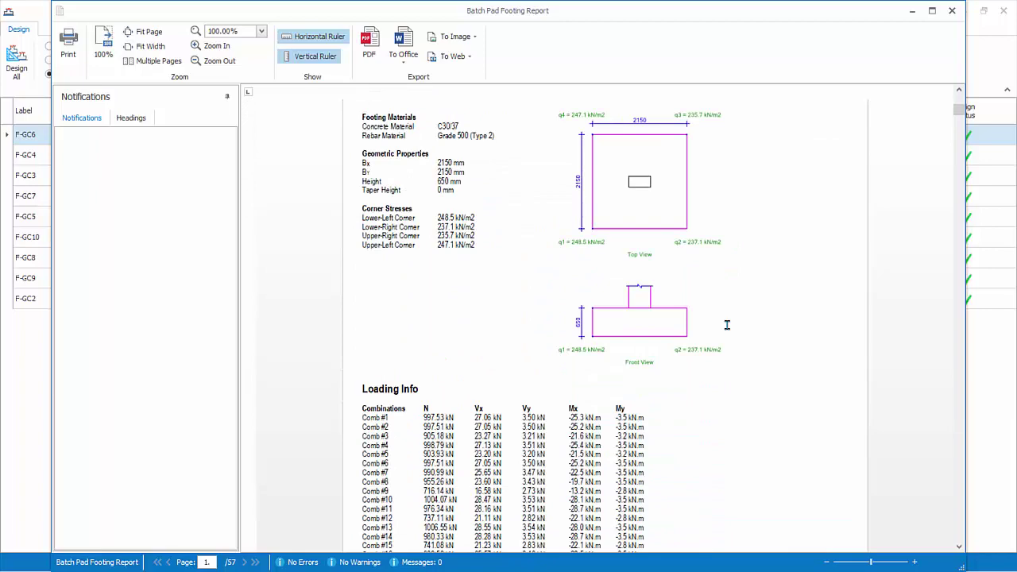
click(953, 12)
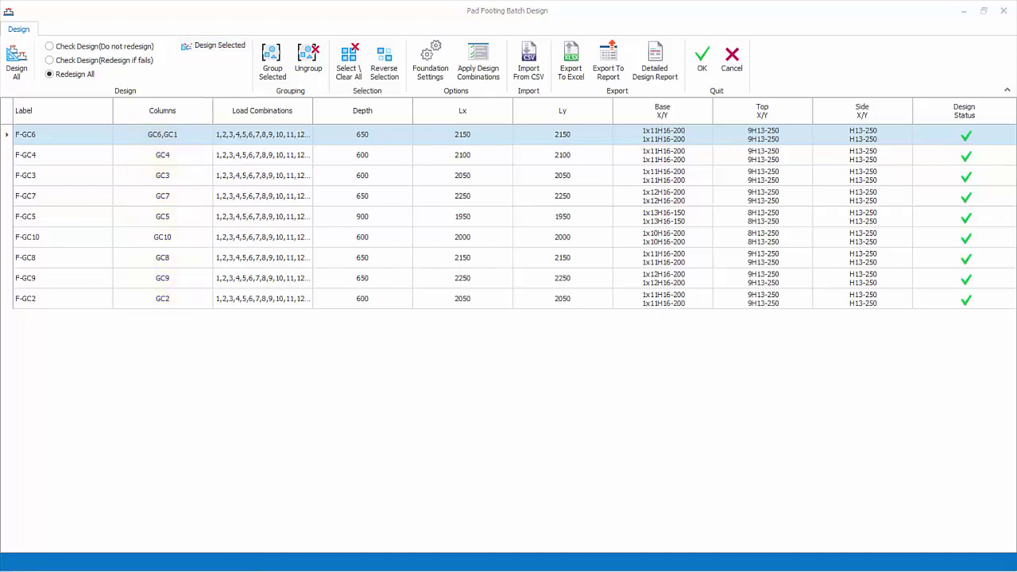
Open footing F-GC4 for individual design, turn off Force Square Footing for Design, and inspect its 3D and 2D views.
click(463, 134)
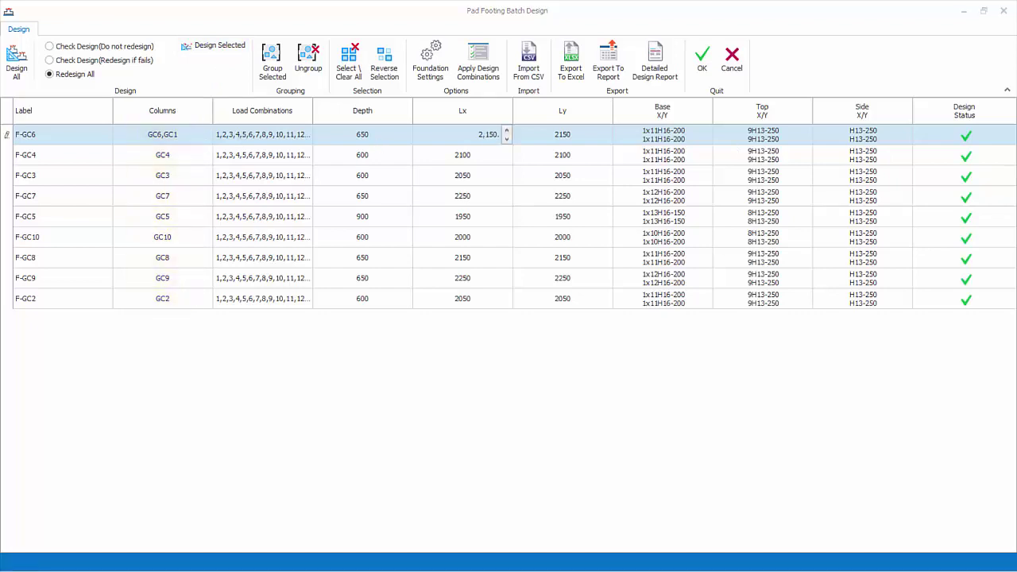
double_click(163, 159)
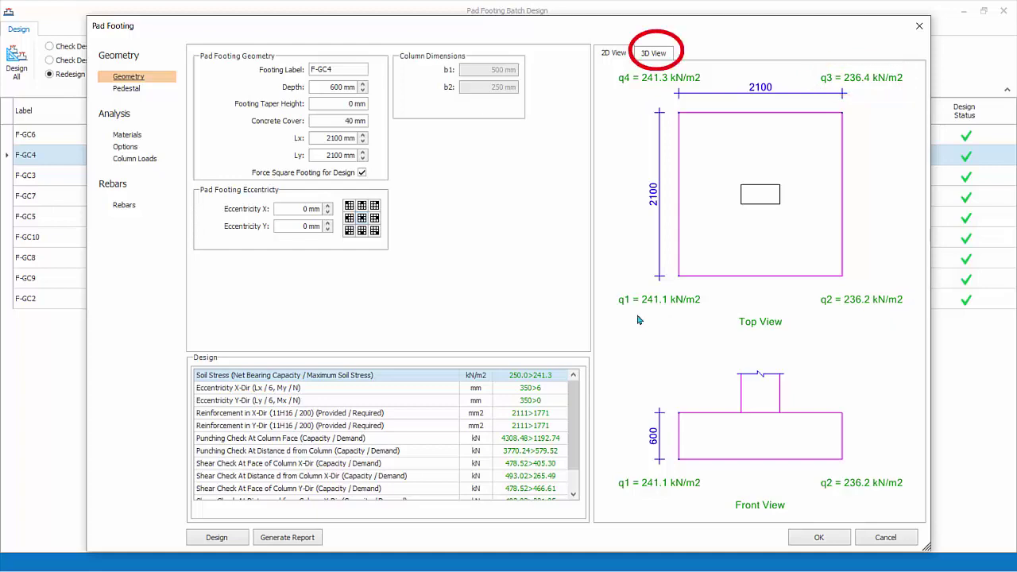
click(657, 54)
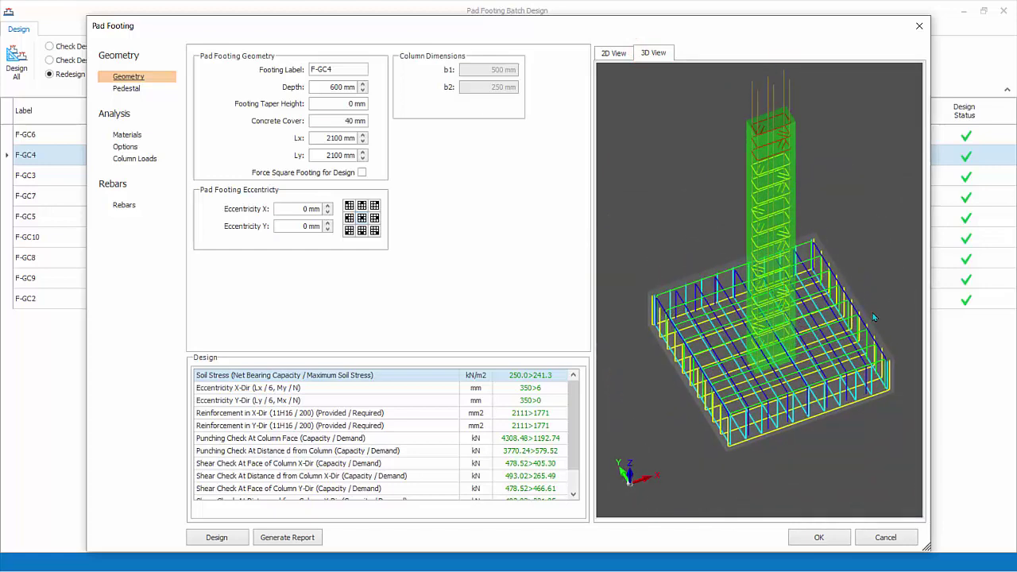
click(604, 54)
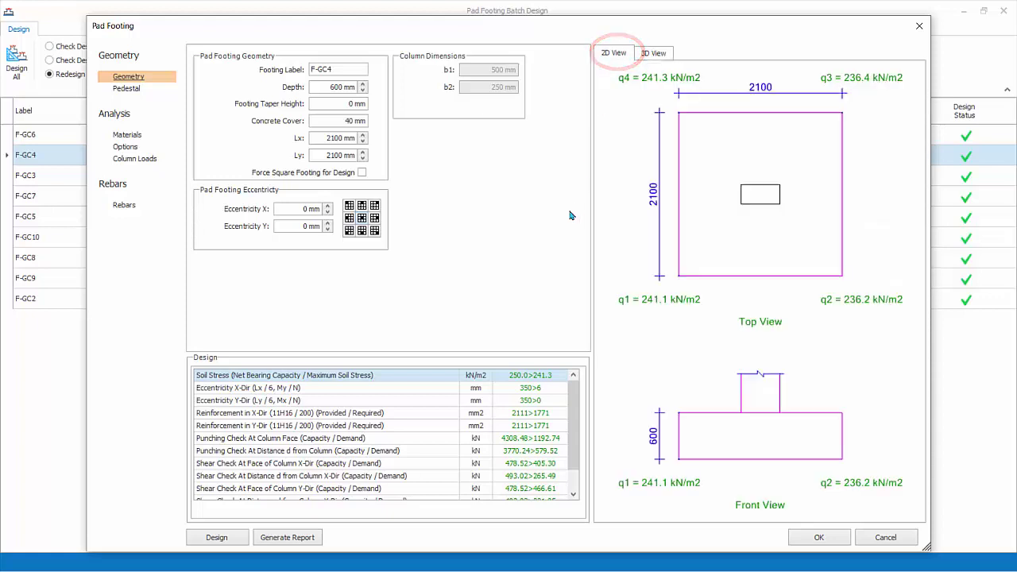
Examine the eccentricity, reinforcement and shear check results in the design summary of footing F-GC4.
click(539, 389)
drag(577, 424, 572, 386)
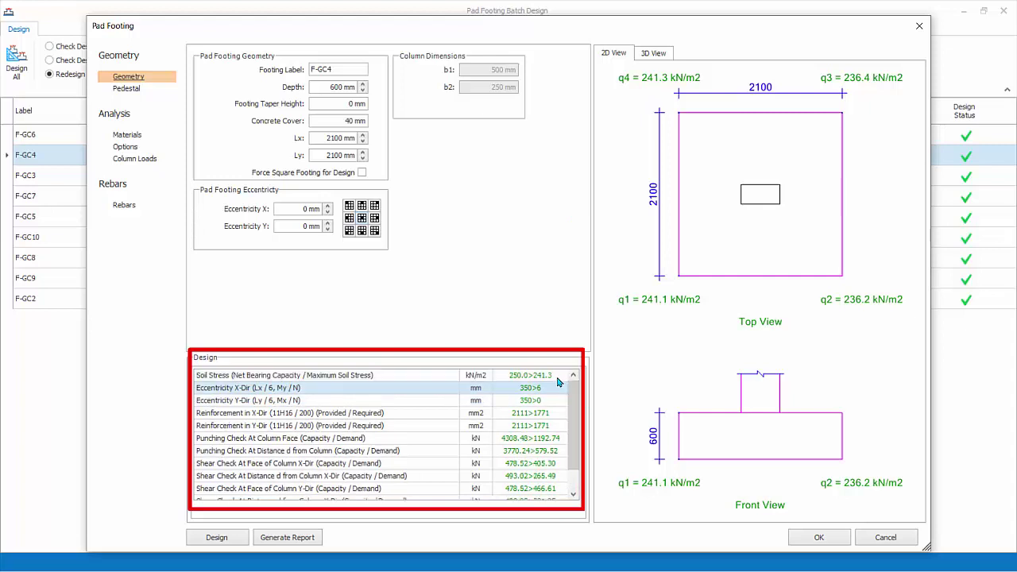
click(541, 427)
click(543, 463)
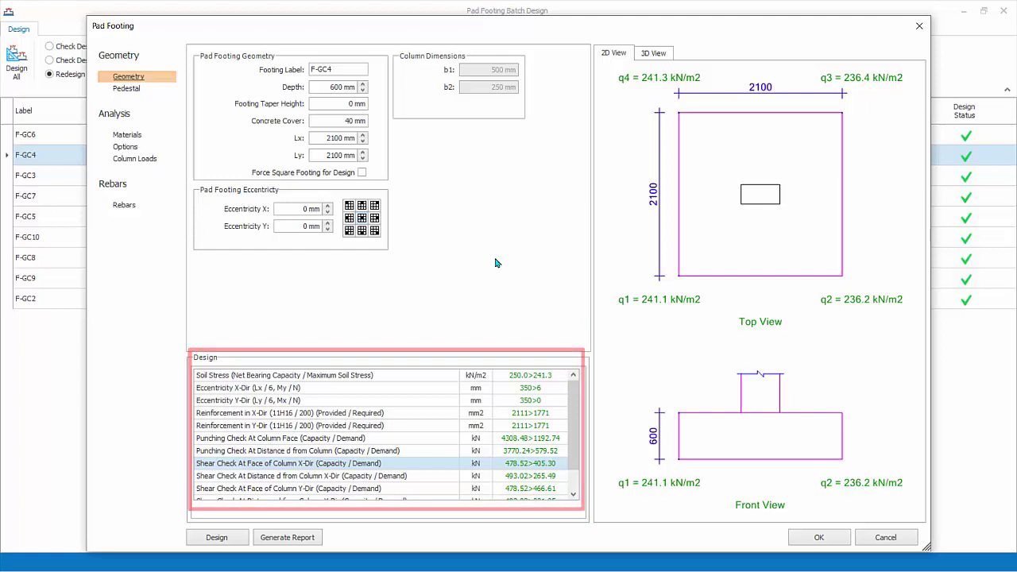
Set both the Lx and Ly dimensions of footing F-GC4 to 2500 mm.
drag(324, 138, 364, 135)
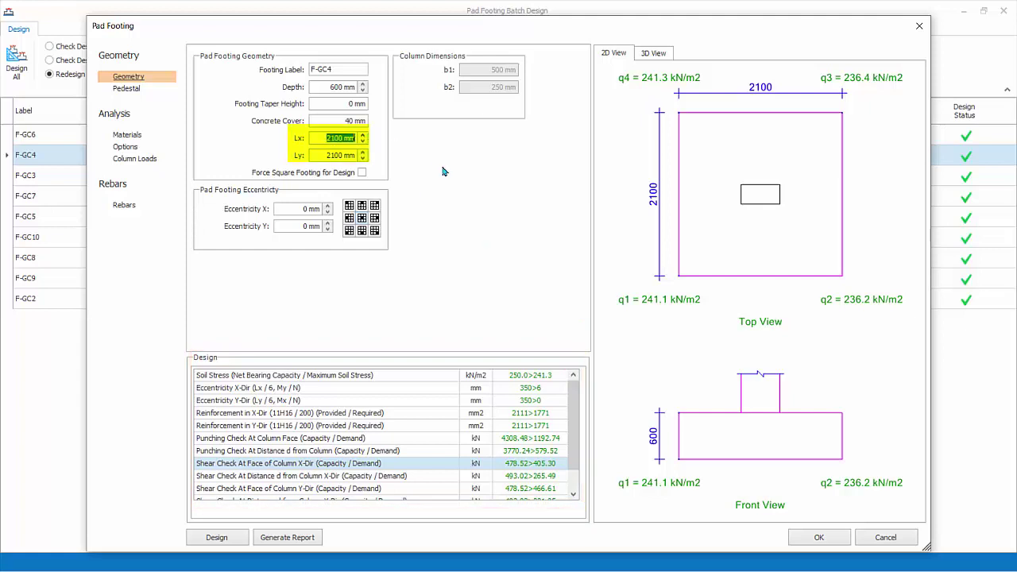
text(2500)
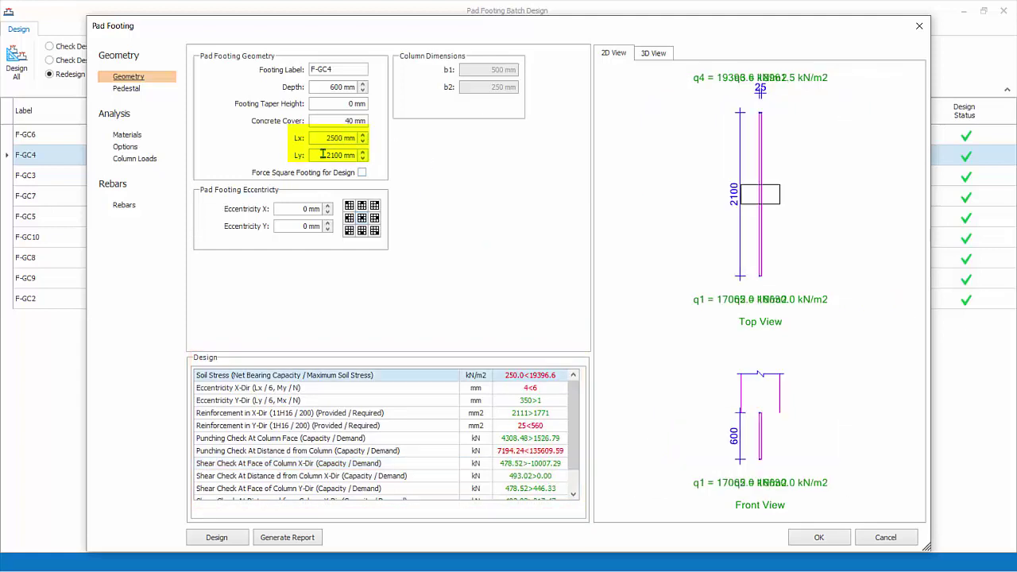
drag(322, 155, 364, 156)
text(25)
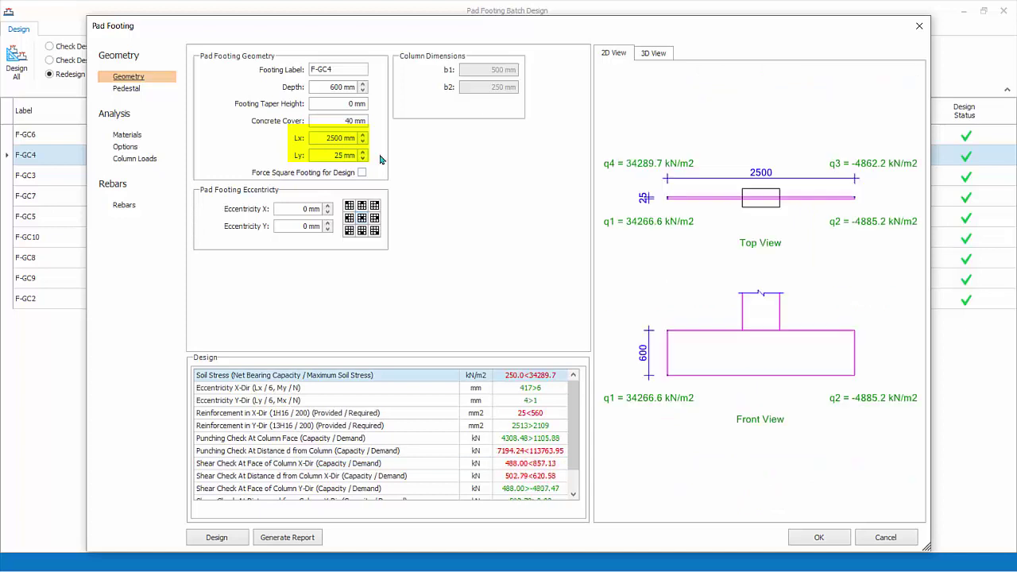
text(00)
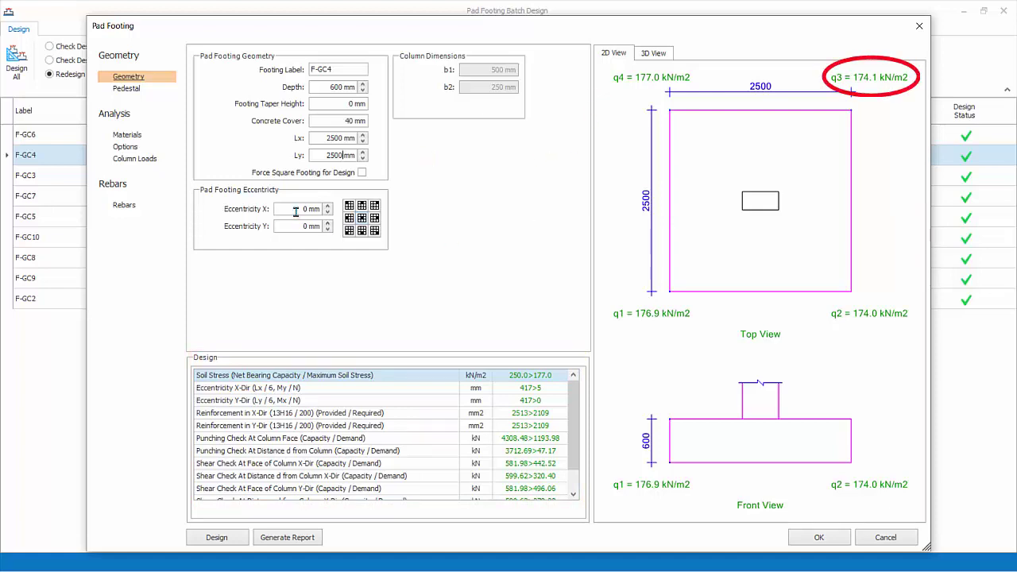
Try an X eccentricity of 1000 mm and the left-edge column position, check the design results, and recentre the column on the footing.
drag(296, 209, 325, 207)
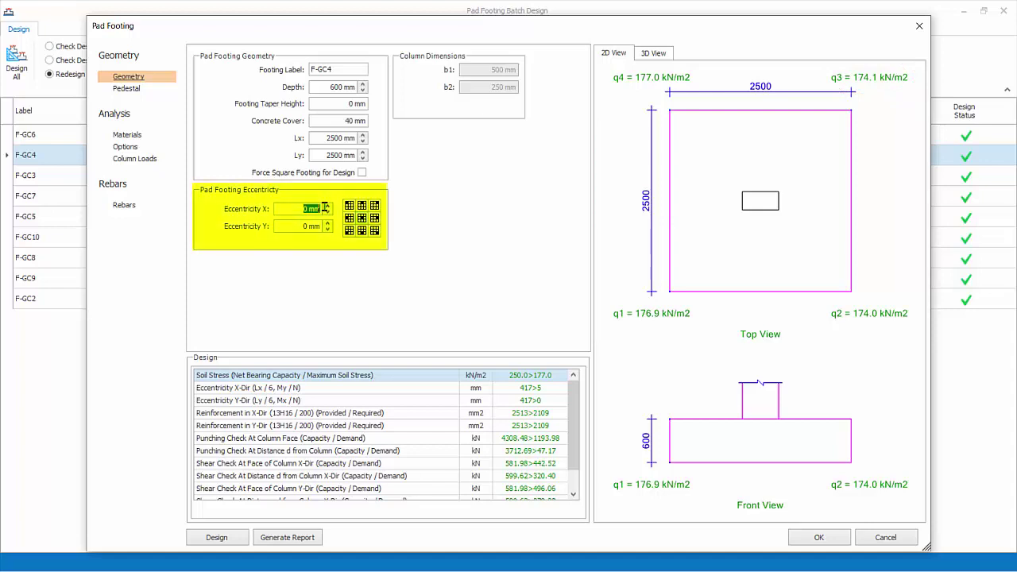
text(1000)
click(348, 218)
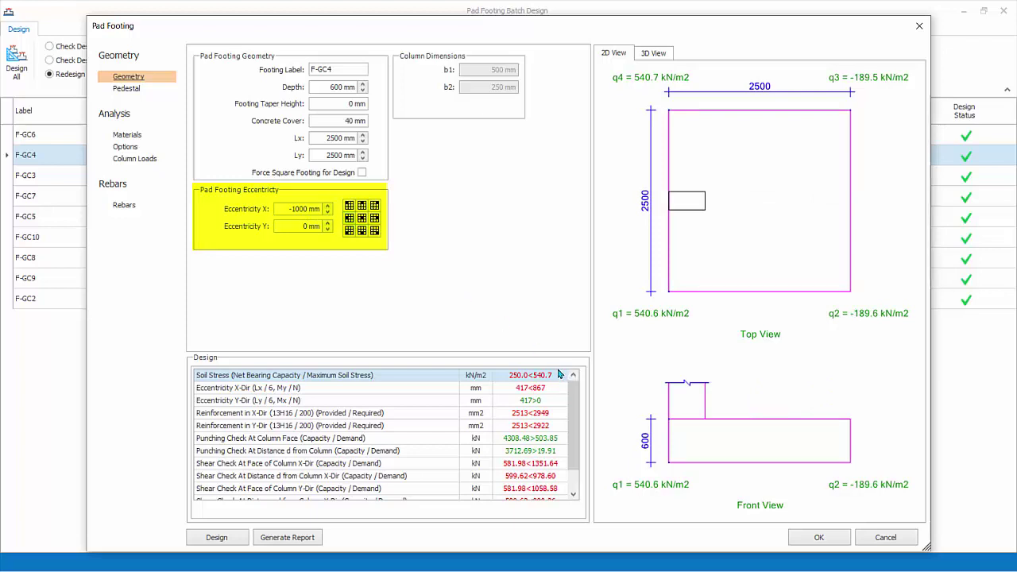
drag(574, 429, 576, 400)
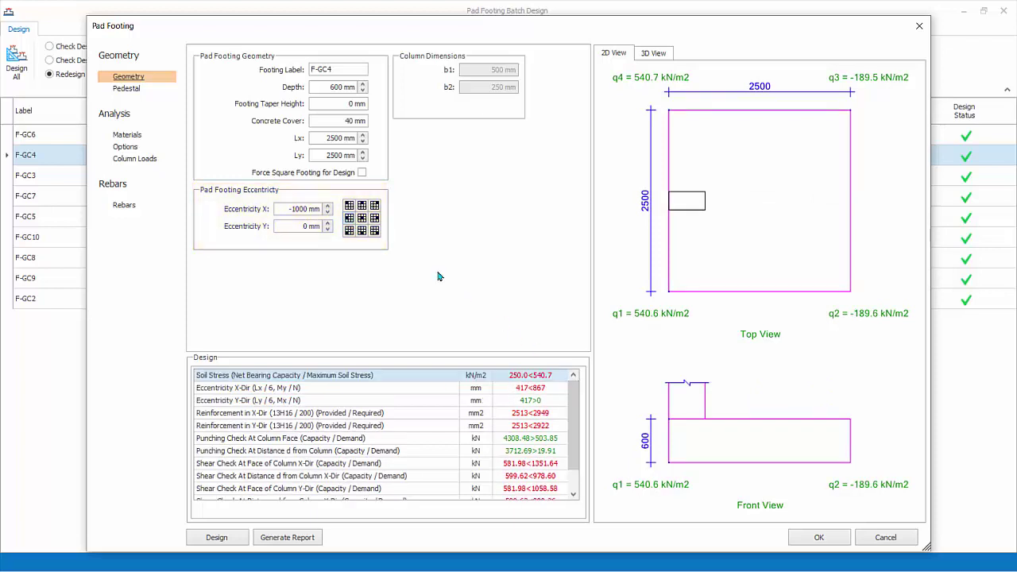
click(361, 218)
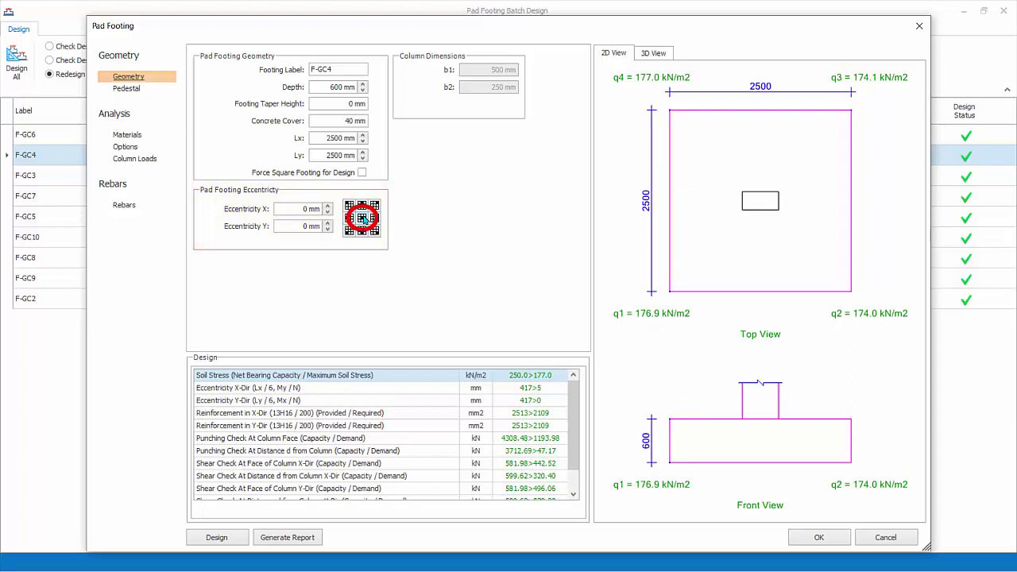
Add a pedestal to footing F-GC4 and set its Ly to 800 mm.
click(131, 91)
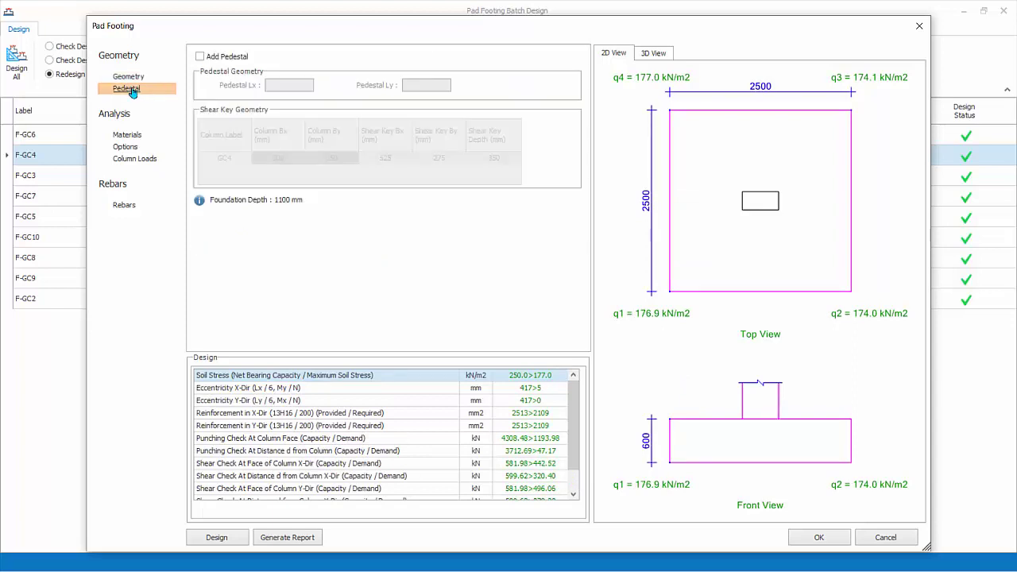
click(201, 57)
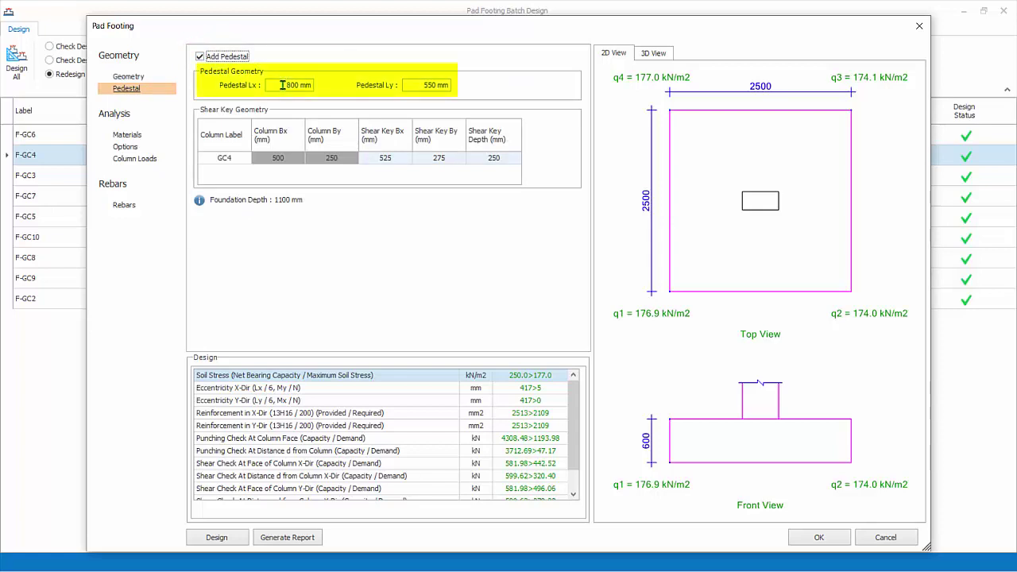
drag(282, 85, 325, 84)
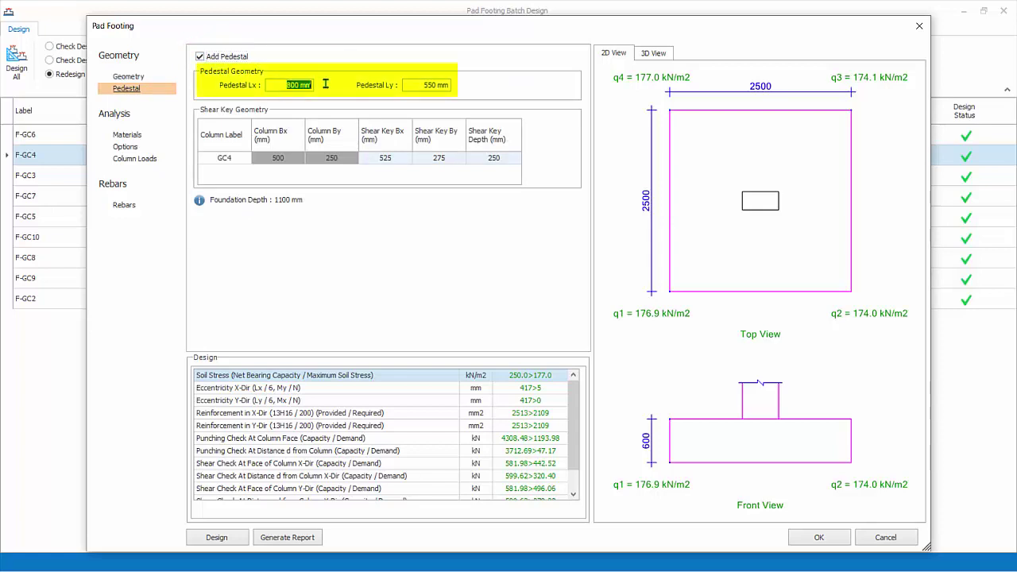
drag(423, 85, 480, 87)
text(800)
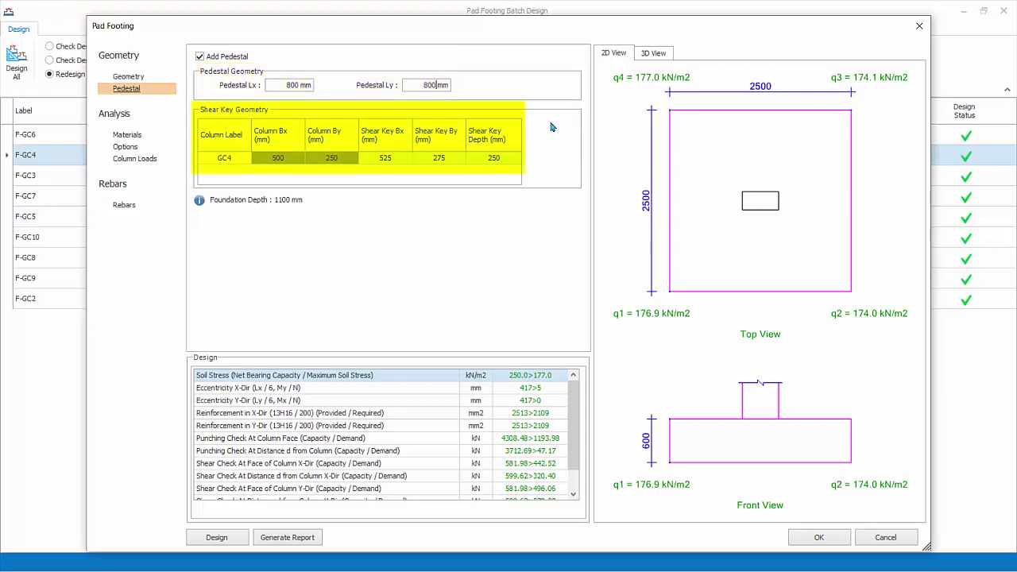
Examine the shear key Bx, By and depth settings for column GC4 in the pedestal geometry.
click(405, 160)
click(443, 161)
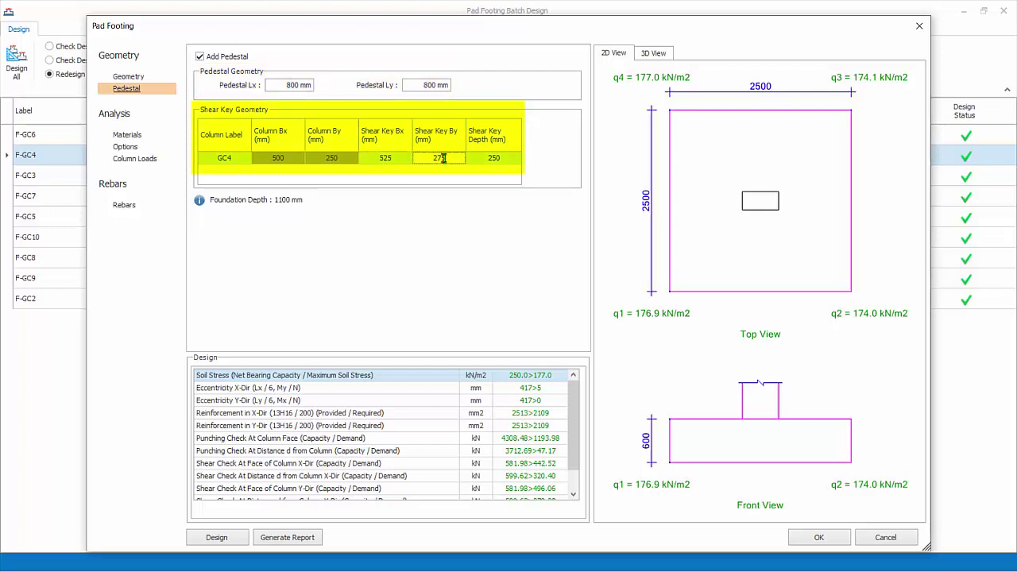
click(511, 160)
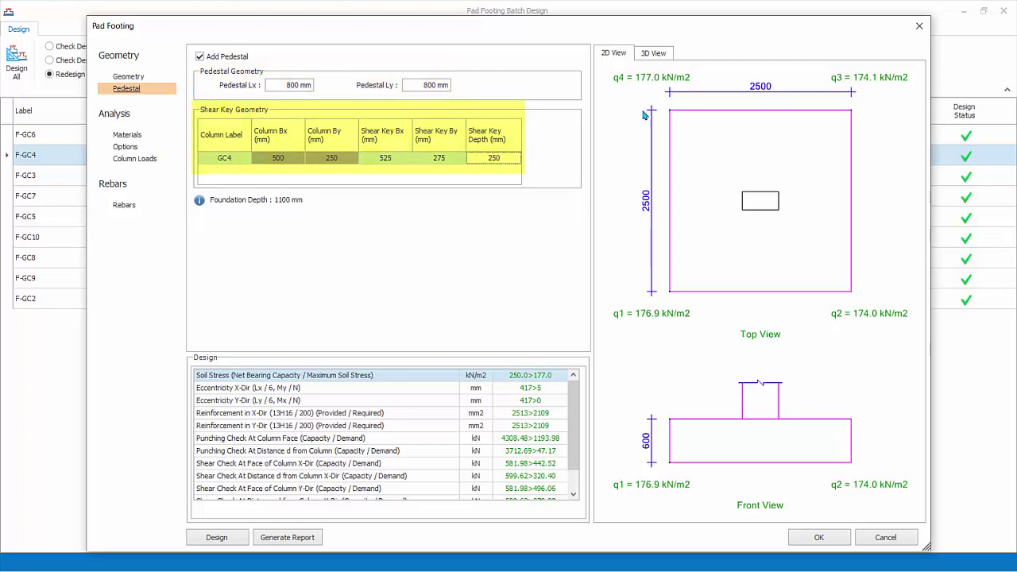
Inspect footing F-GC4 and its pedestal in 3D, and remove the pedestal.
click(663, 56)
scroll(785, 322, up, 5)
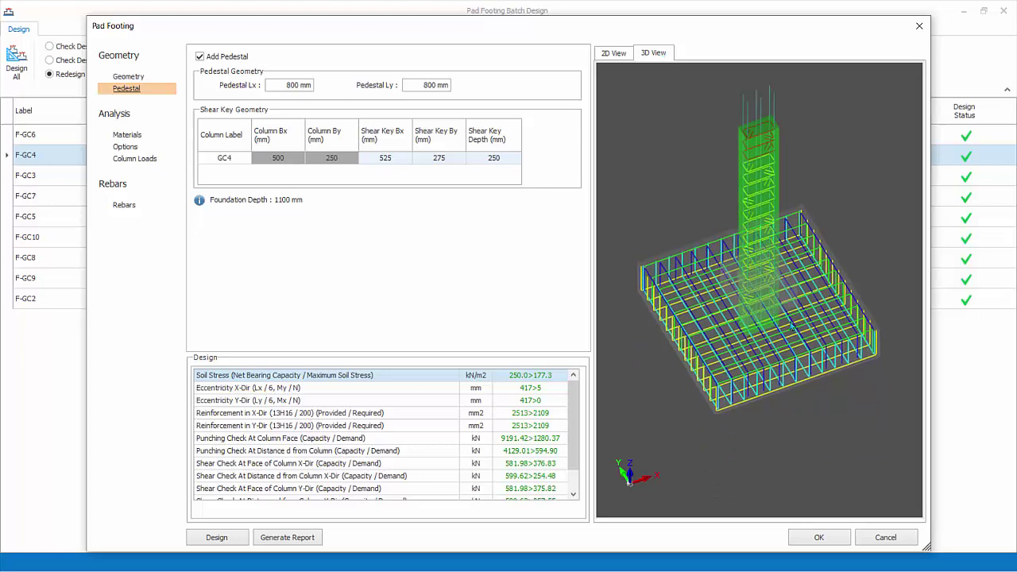
scroll(786, 302, down, 8)
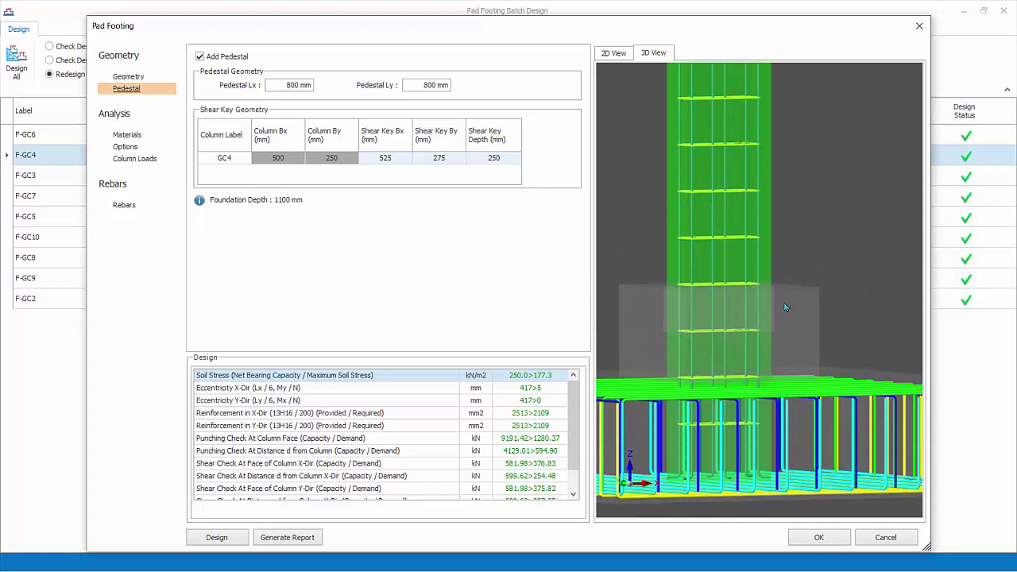
click(200, 57)
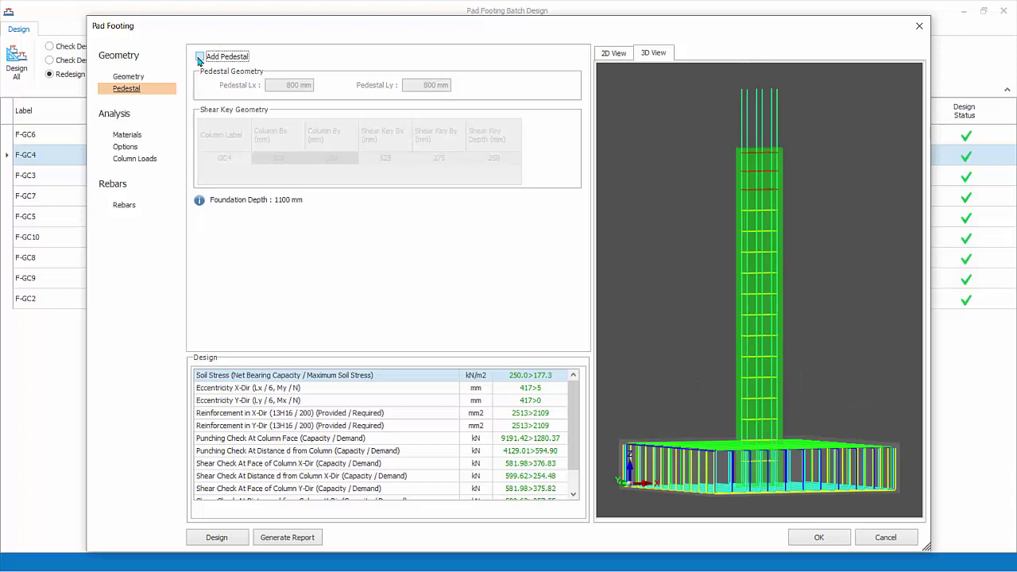
click(614, 54)
Try a member-specific ultimate stress of soil in the footing's material settings and switch it back off.
click(127, 134)
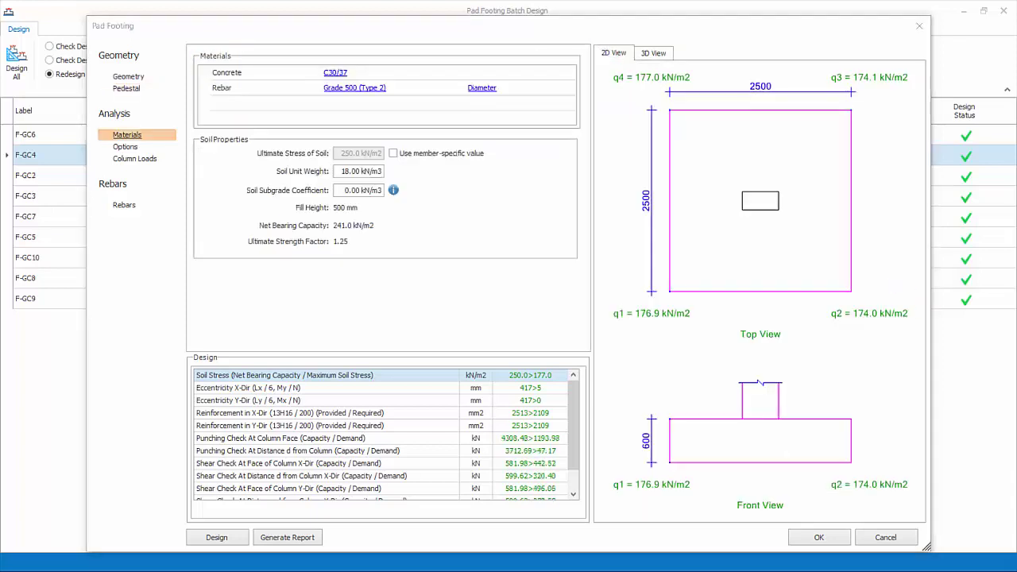
click(137, 142)
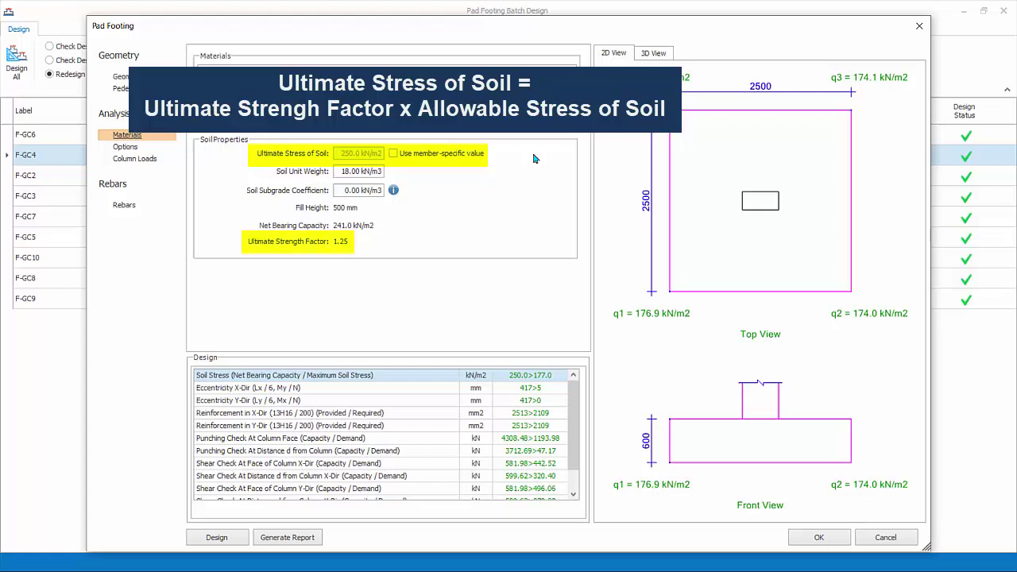
click(392, 153)
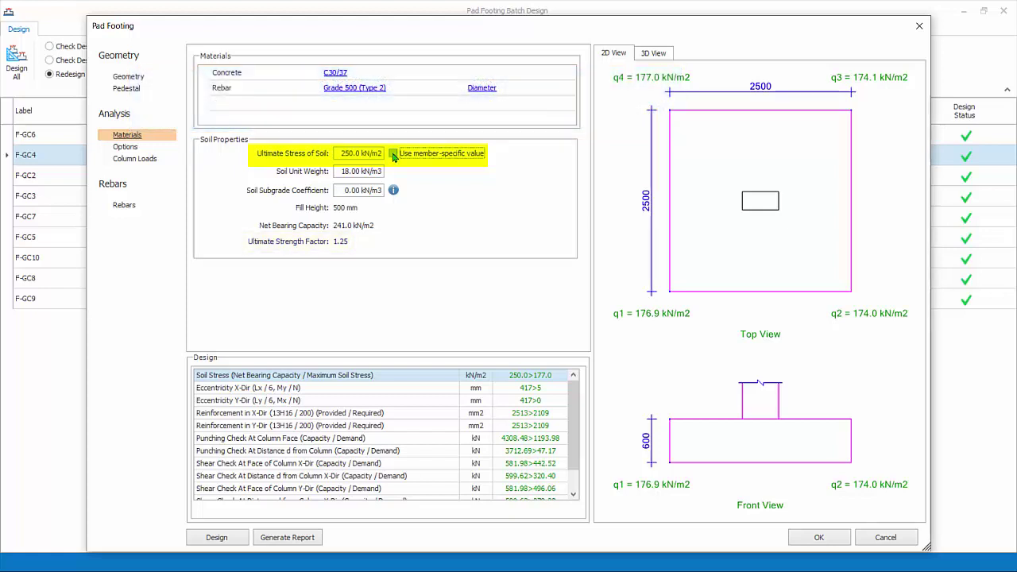
click(342, 153)
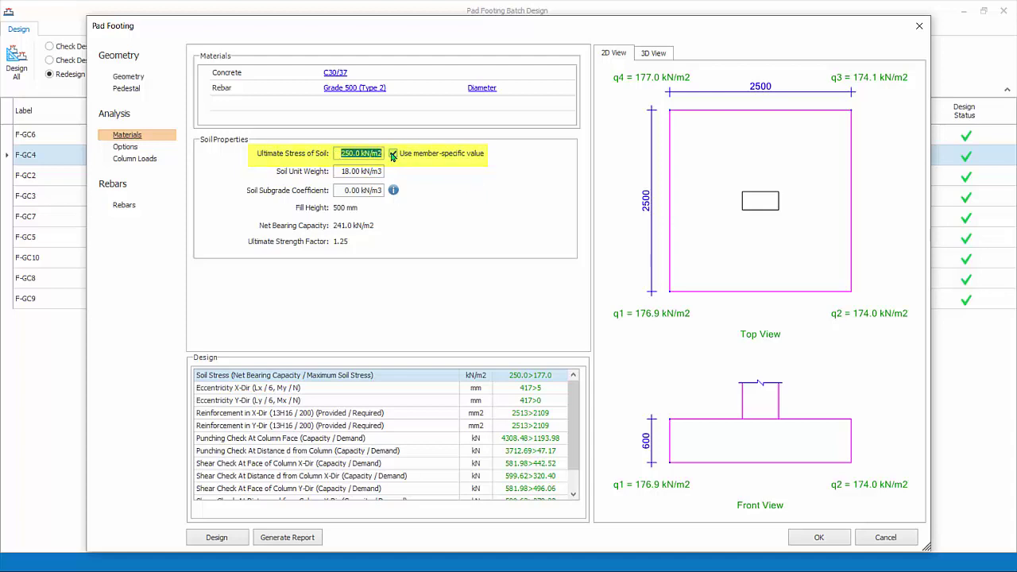
click(393, 154)
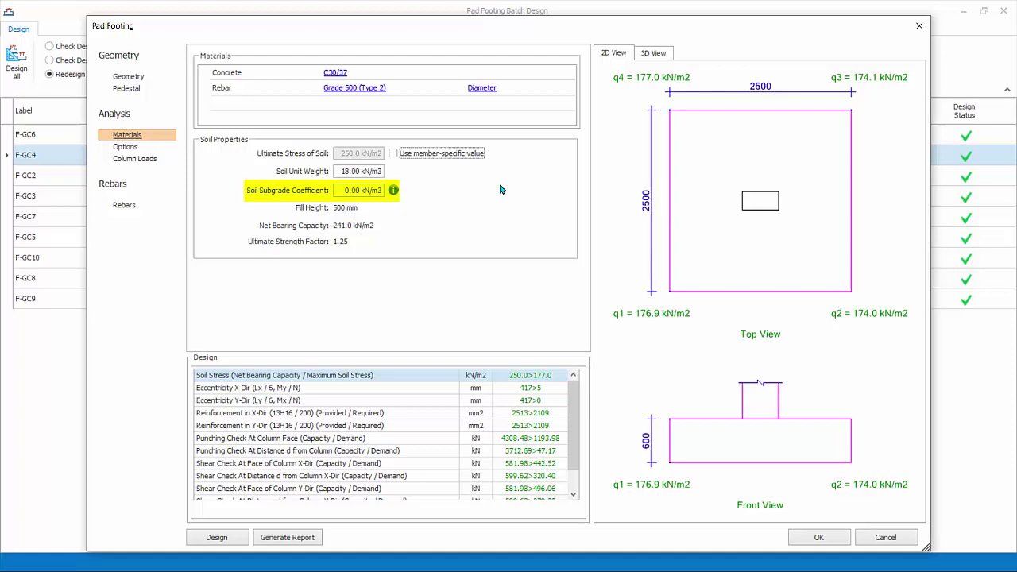
Review the analysis options and column load combinations of footing F-GC4, and set the loading to Envelope.
click(124, 147)
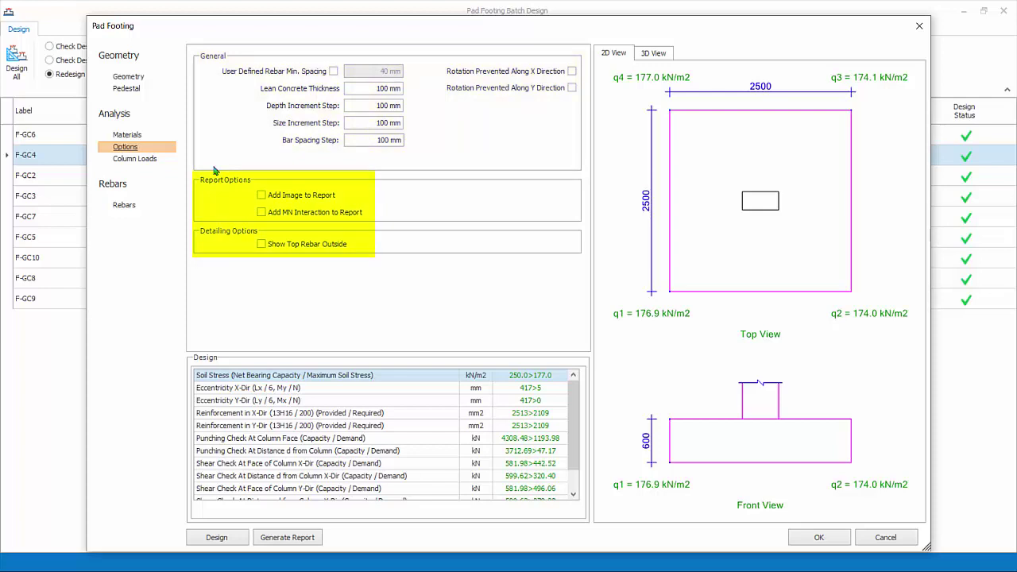
click(134, 158)
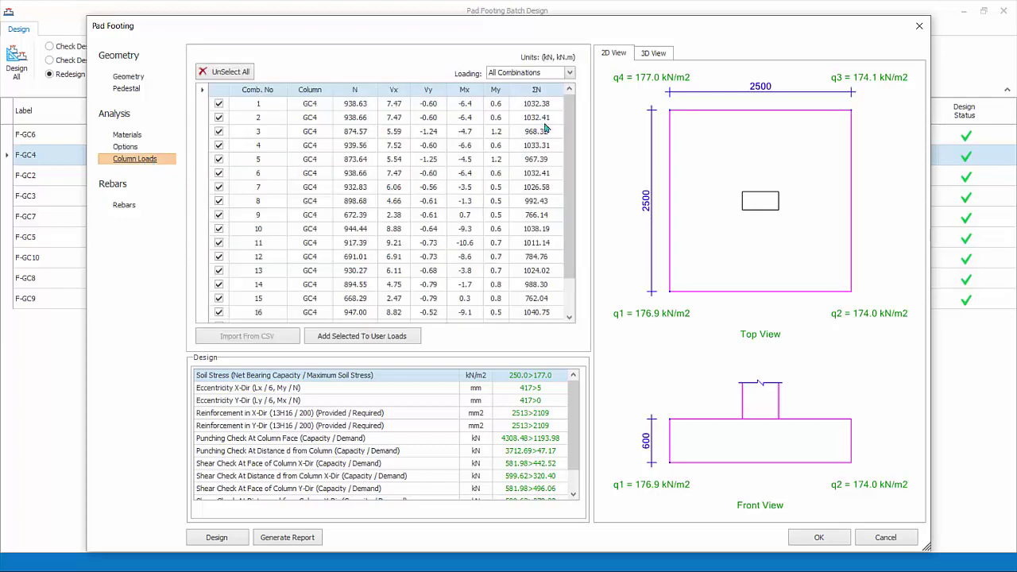
click(572, 73)
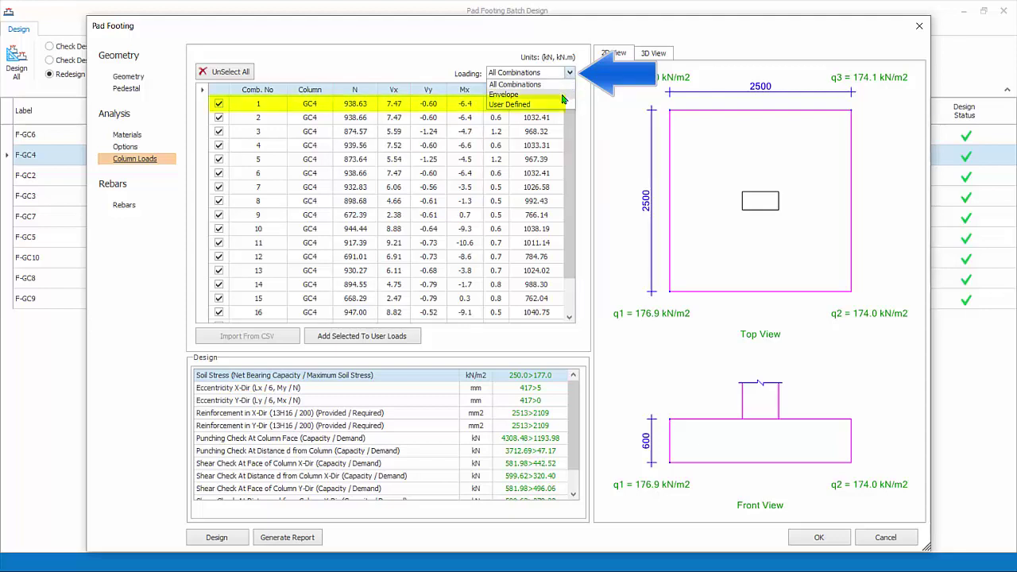
click(568, 93)
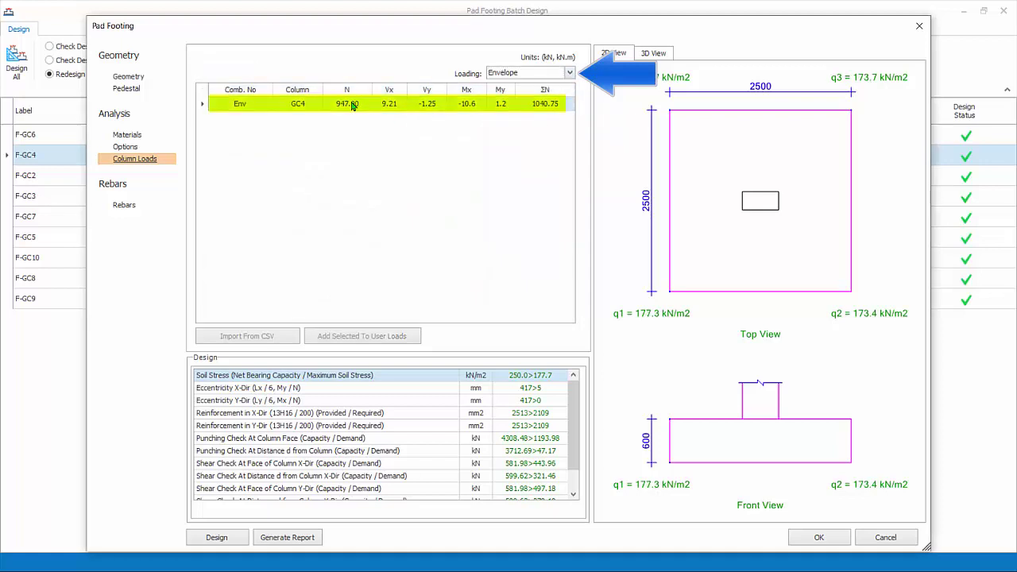
Switch the column loading to User Defined and set the axial load N to 1000 kN.
click(570, 73)
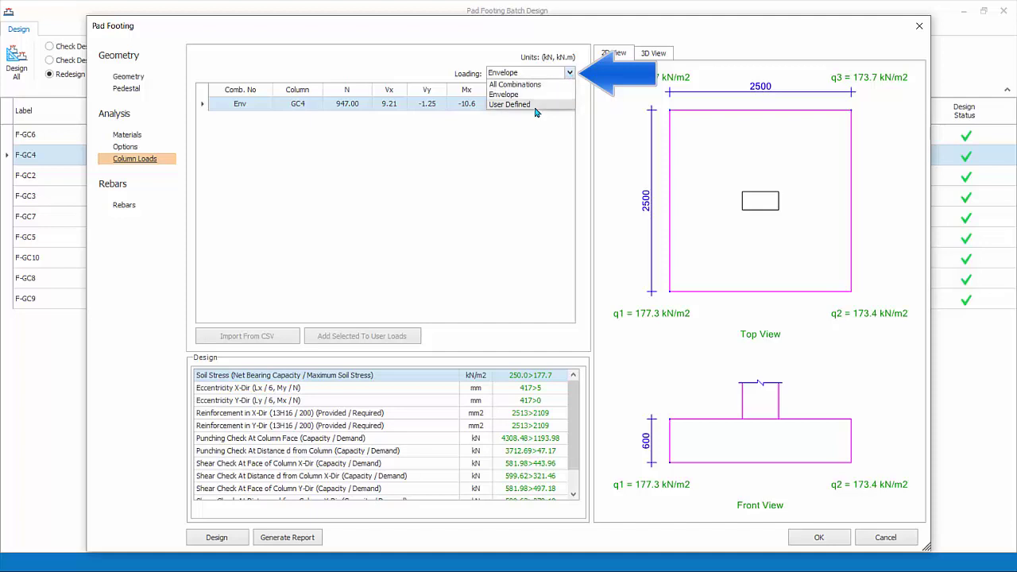
click(535, 105)
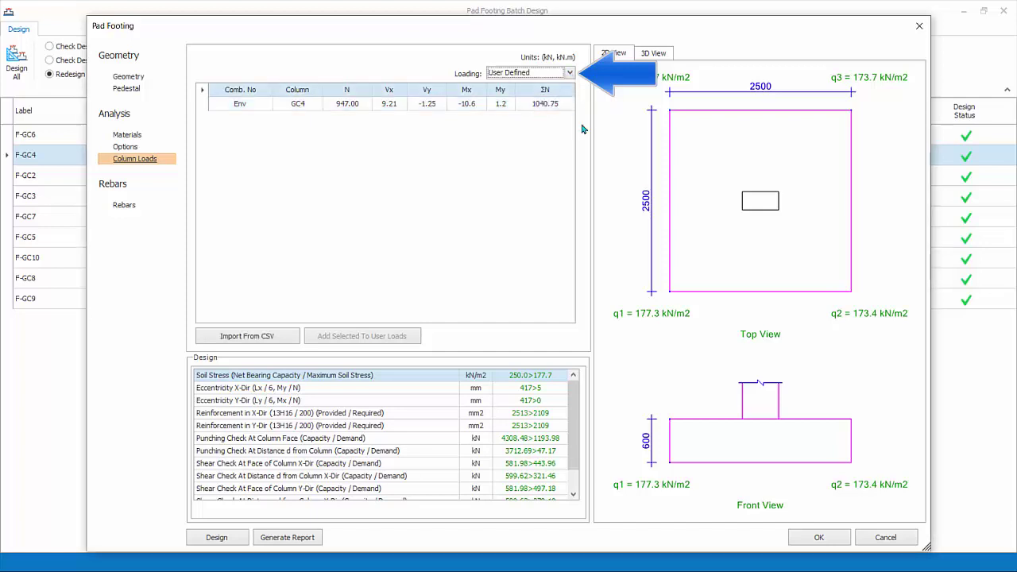
click(342, 103)
click(349, 103)
text(1000)
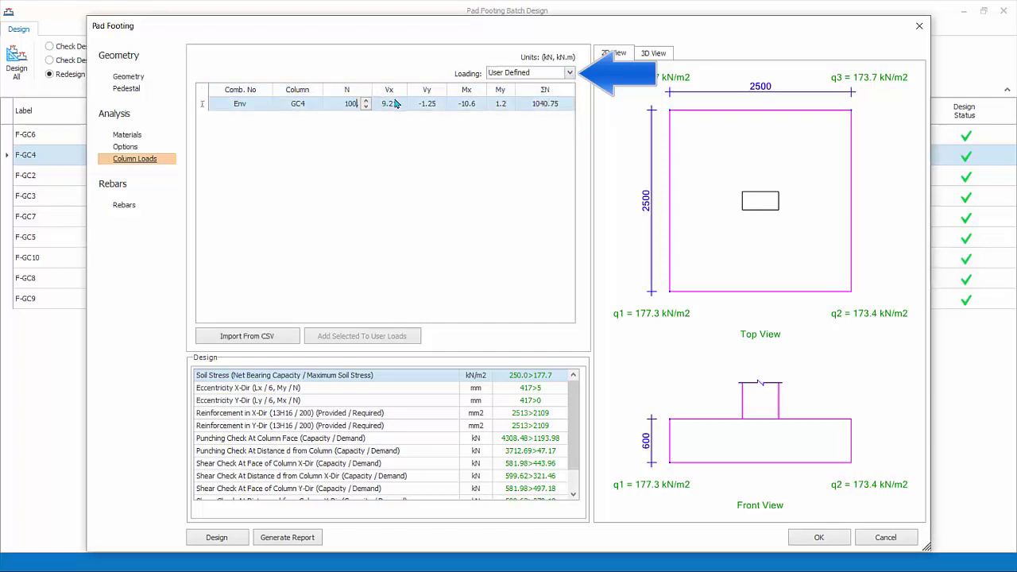
key(Return)
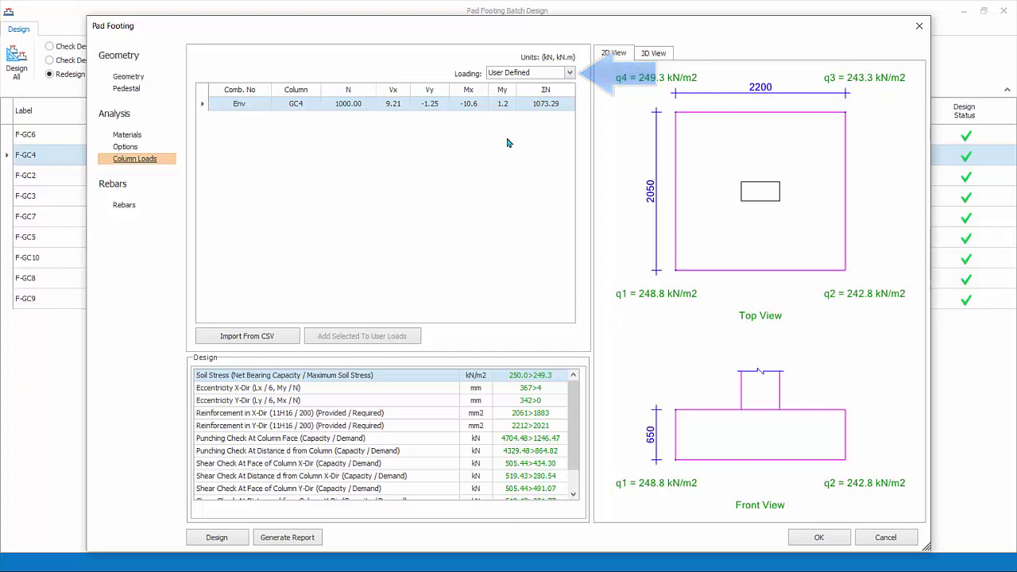
Try selecting PadFtg_SampleImport.csv for the load import, cancel it, and set the loading back to All Combinations.
click(269, 336)
click(373, 147)
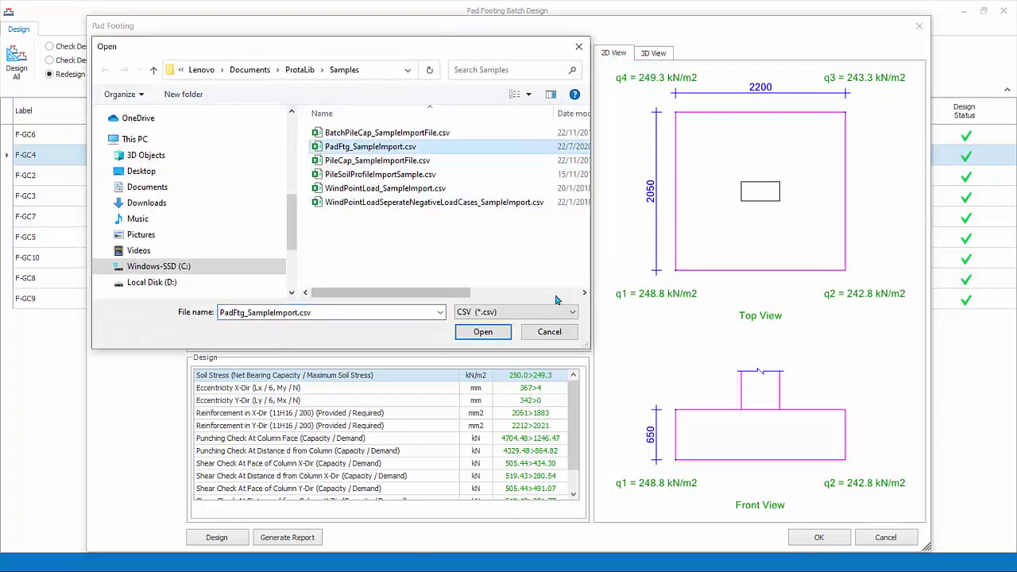
click(548, 332)
click(569, 74)
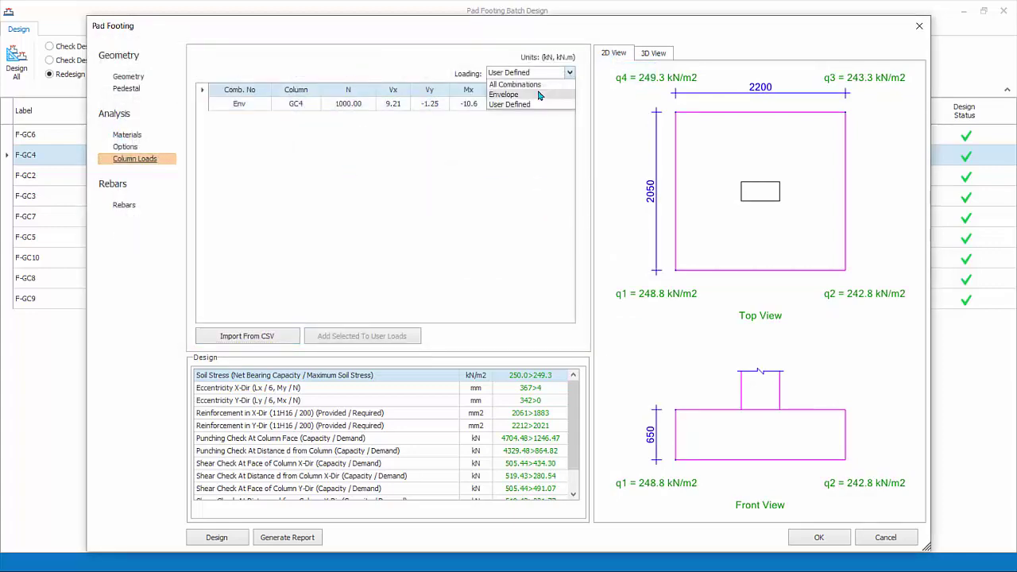
click(529, 82)
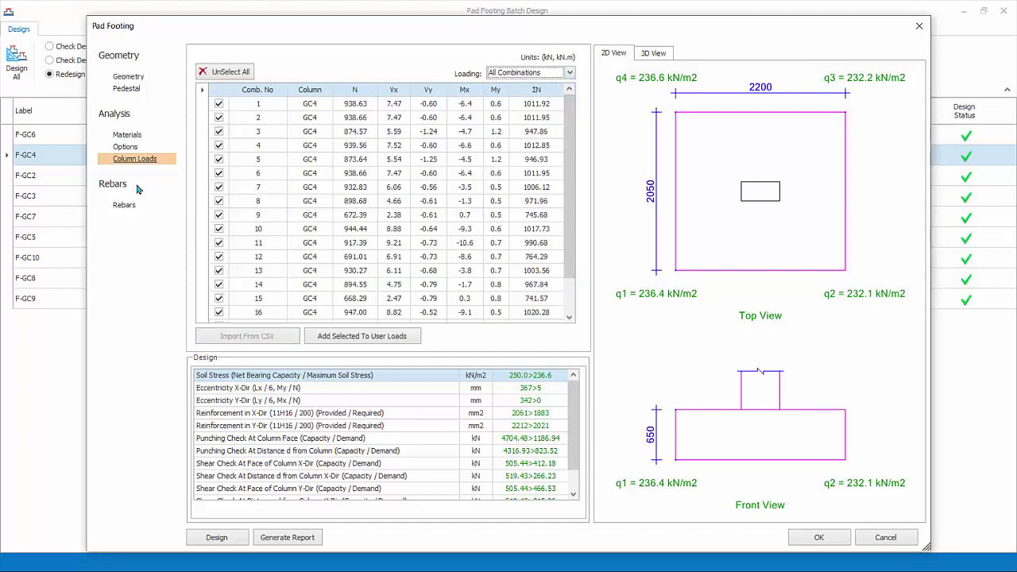
Review the diameter and spacing choices of the footing's rebars and redesign footing F-GC4.
click(124, 206)
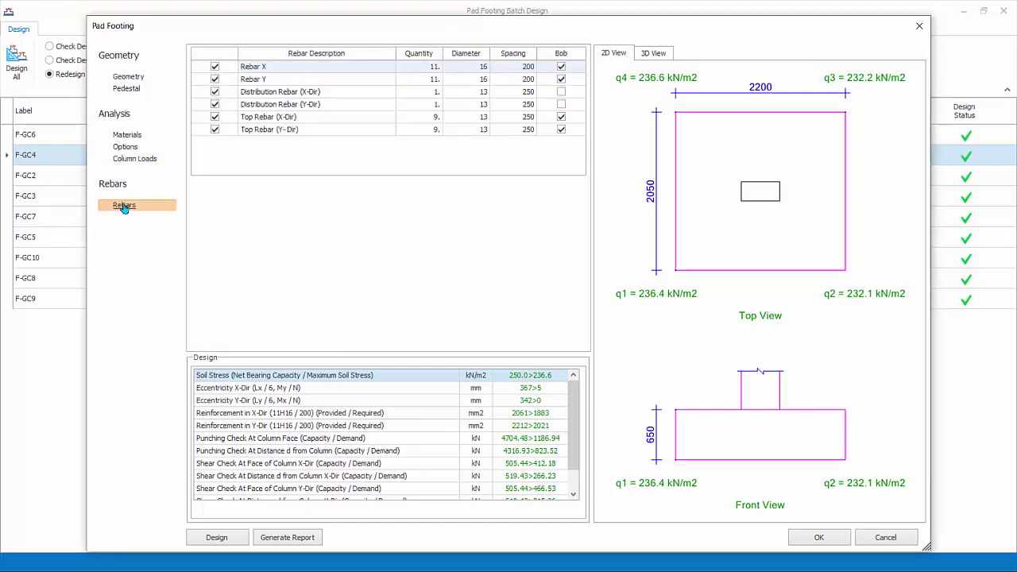
click(472, 67)
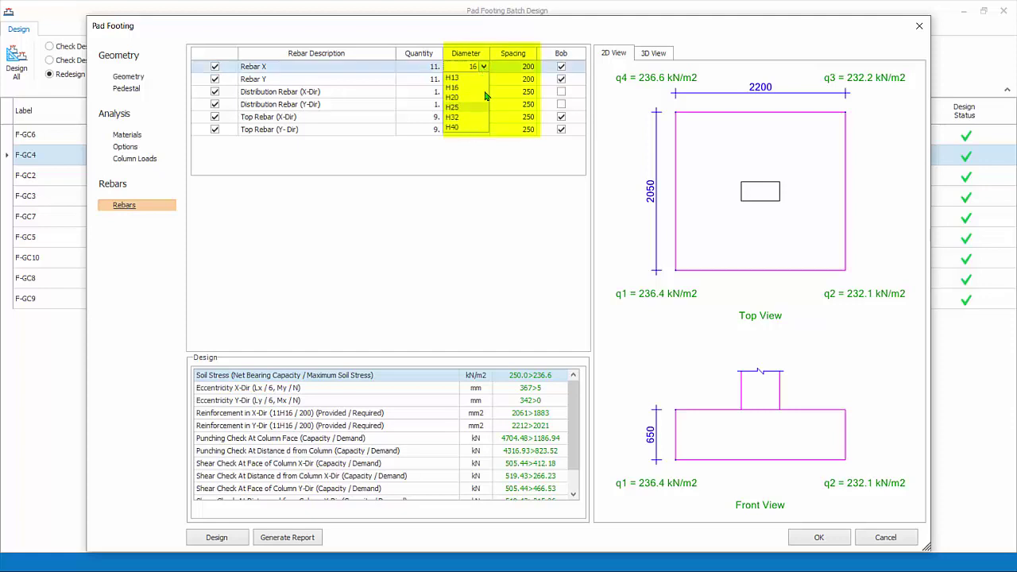
click(523, 67)
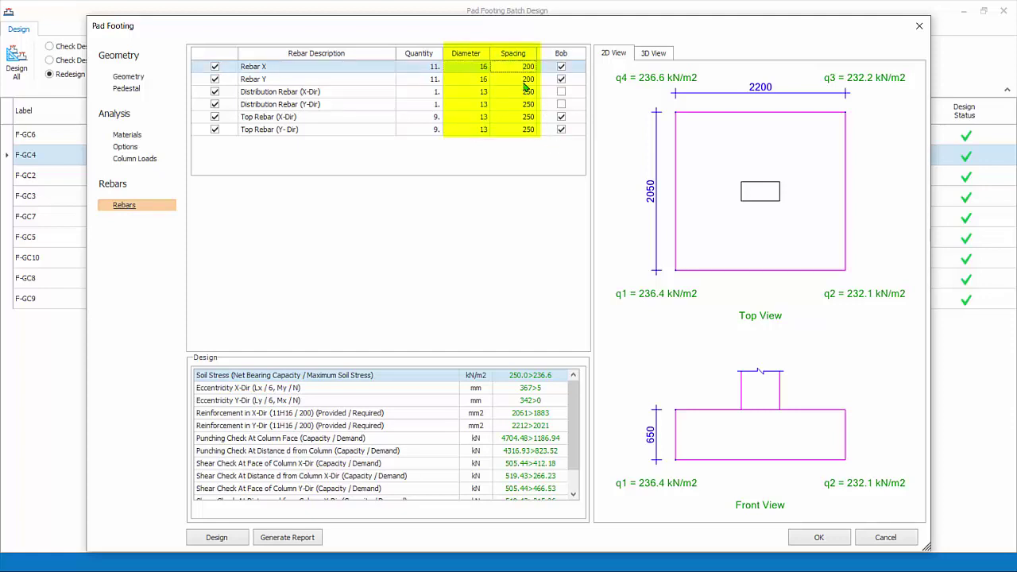
key(Down)
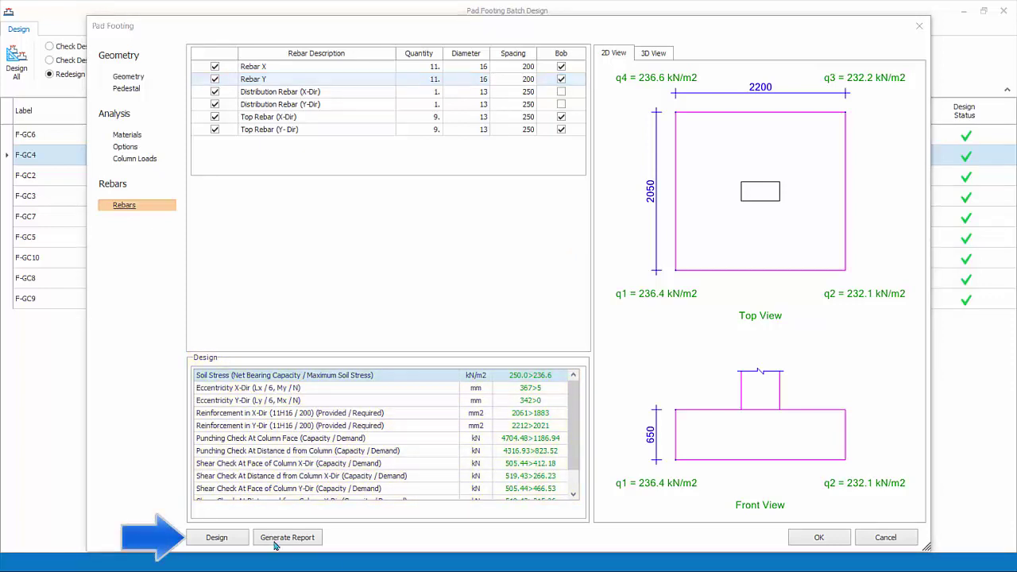
click(229, 538)
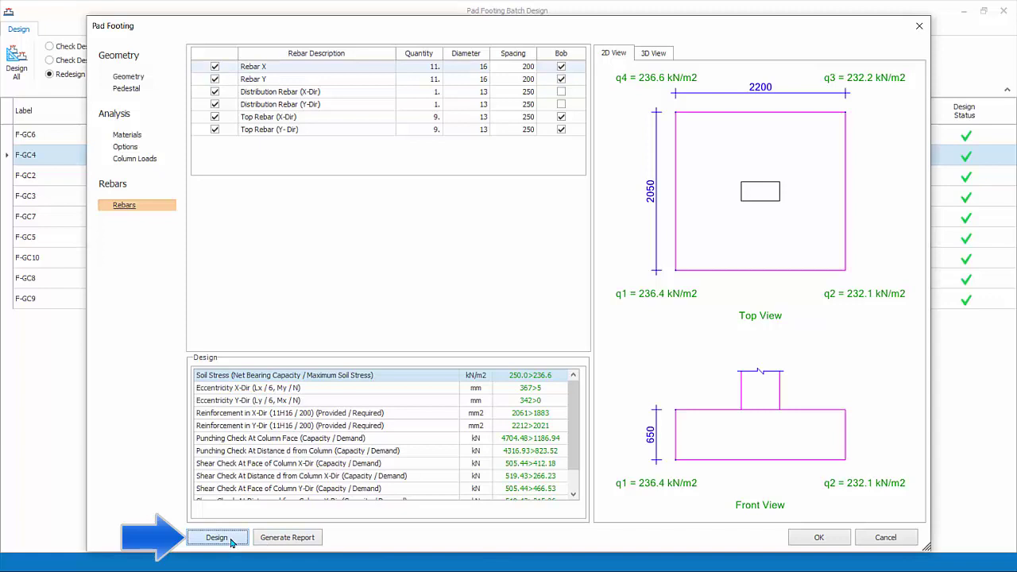
click(230, 541)
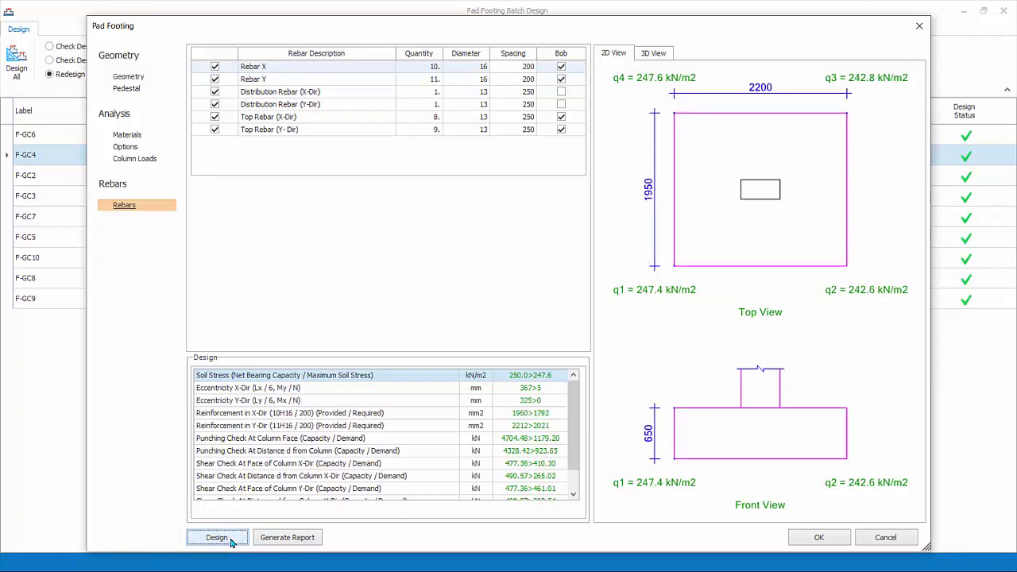
Generate the pad footing report for F-GC4, review its design summary and loading info, and close it.
click(288, 543)
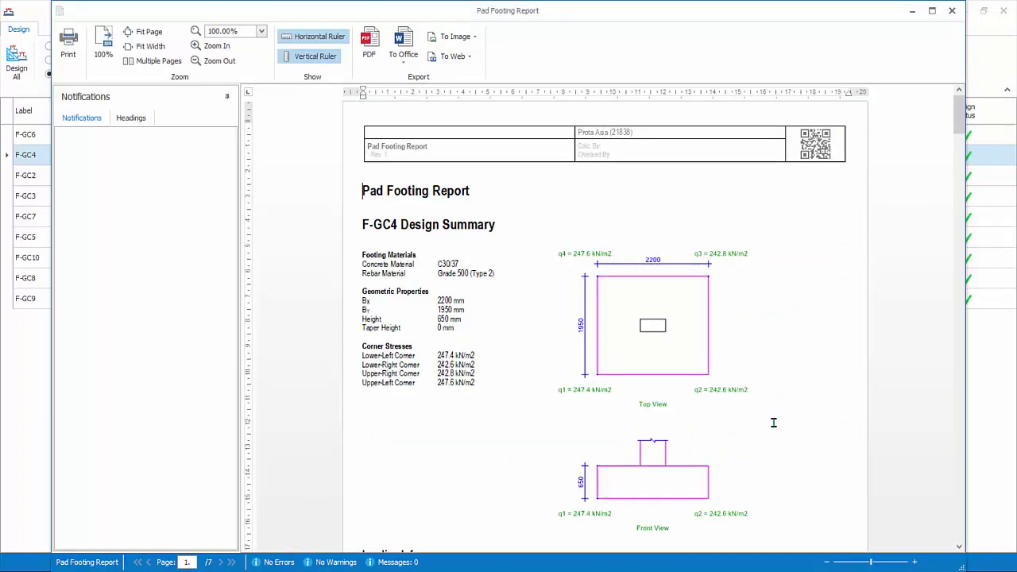
scroll(781, 398, down, 5)
scroll(782, 395, down, 5)
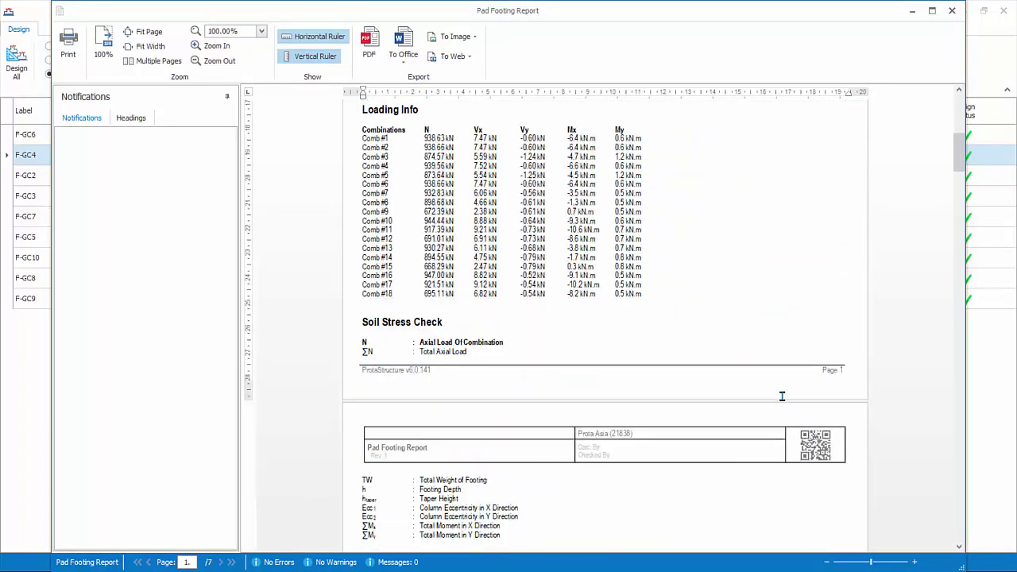
click(952, 11)
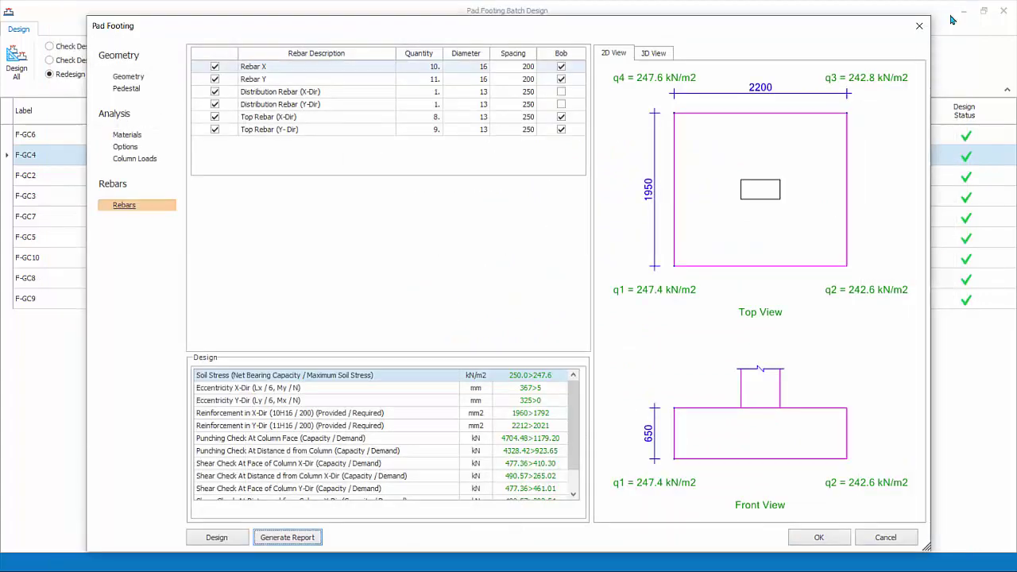
Discard the individual edits to footing F-GC4 and accept the pad footing batch design.
click(909, 538)
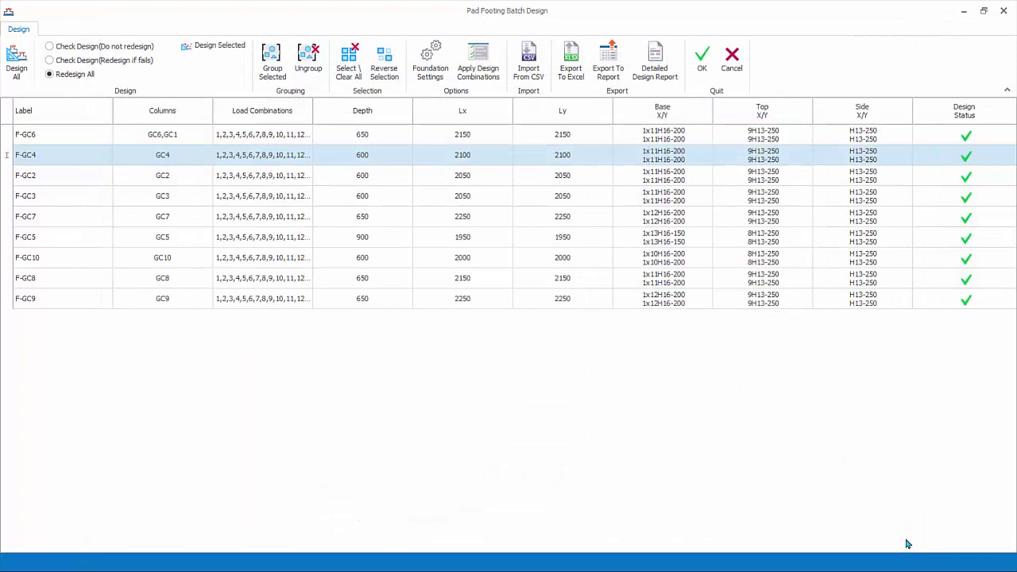
click(704, 62)
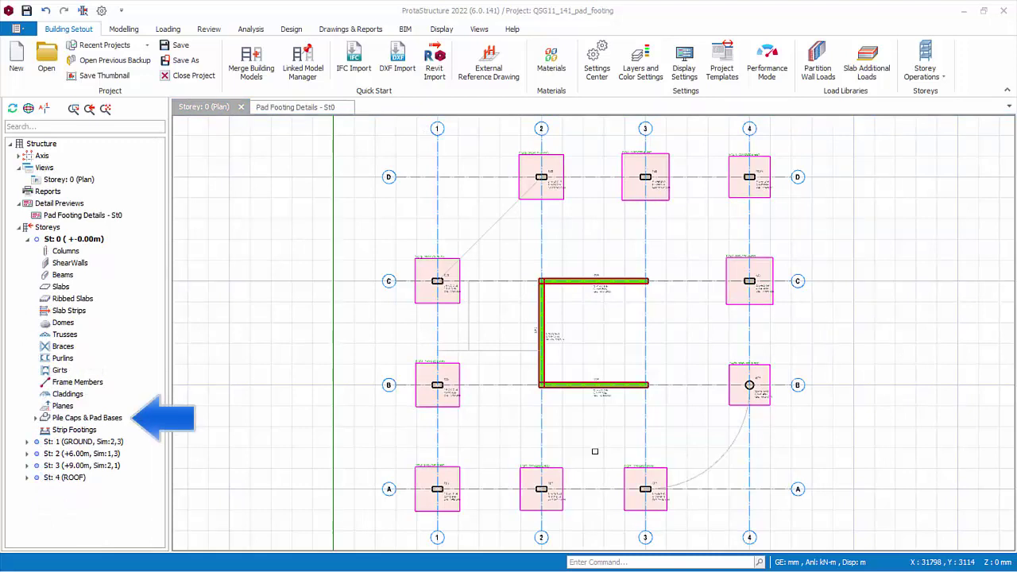
List the pile caps and pad bases of Storey 0 in the structure tree and select footing F-GC2.
click(35, 418)
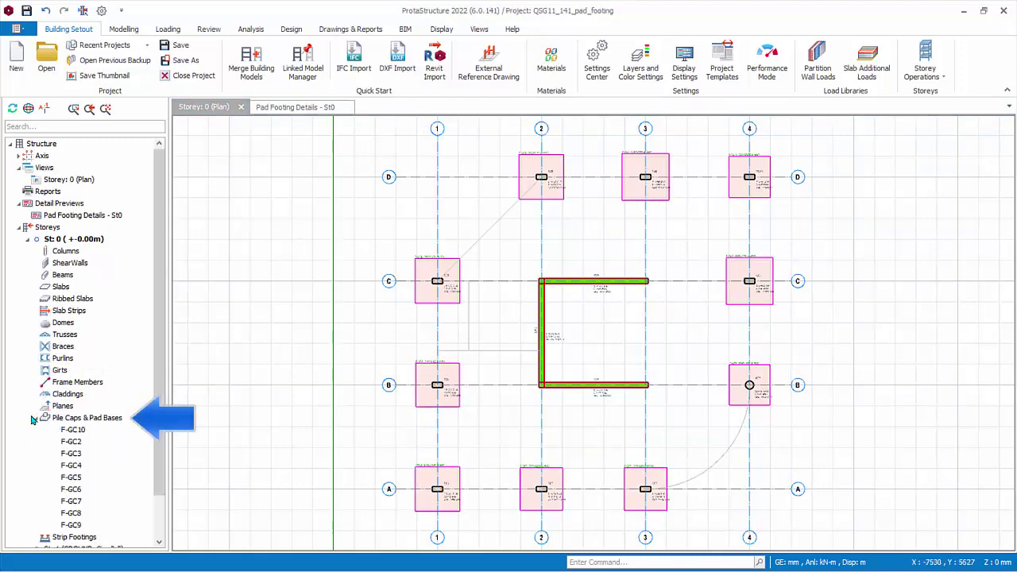
scroll(101, 460, down, 1)
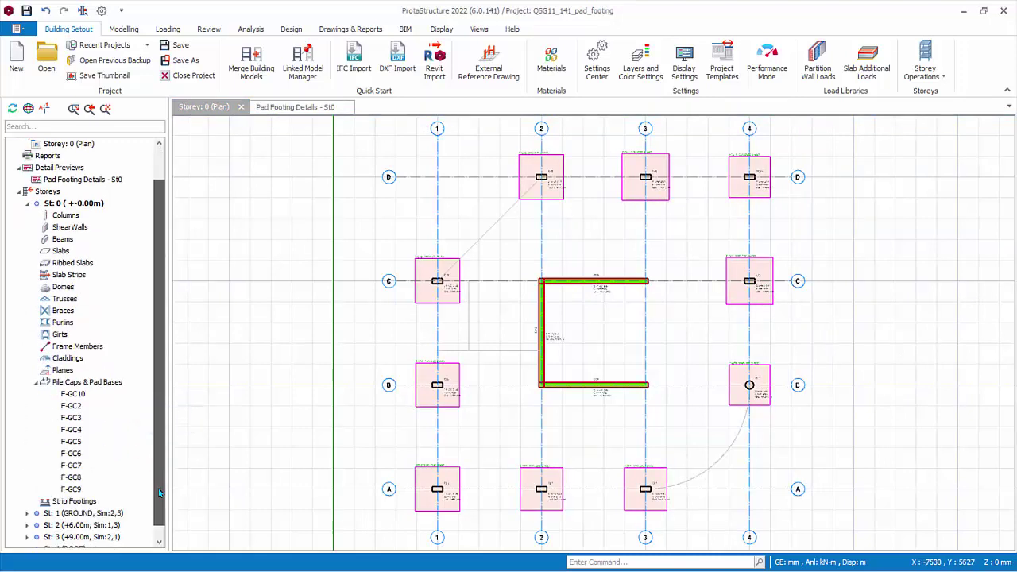
click(76, 406)
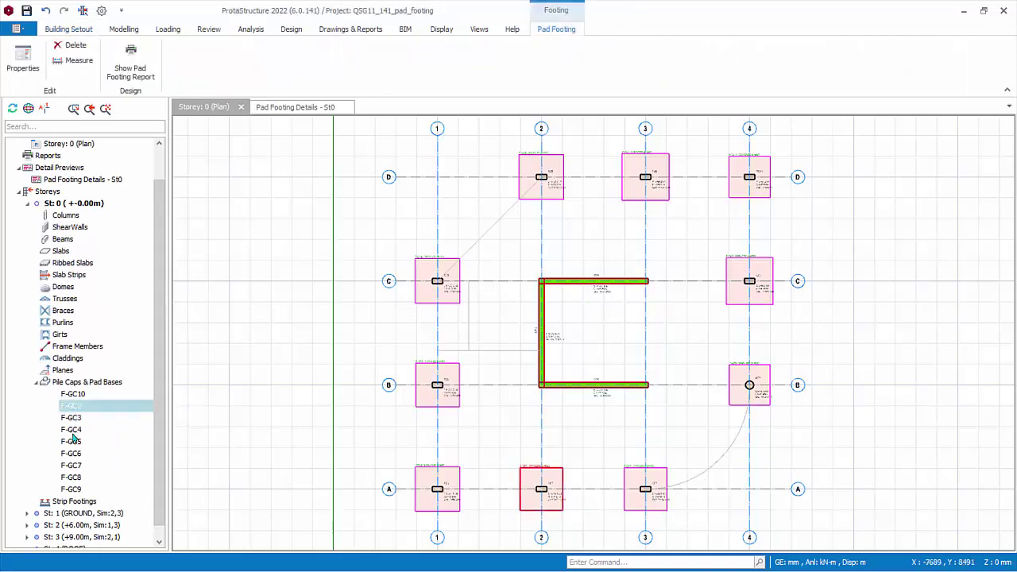
Select footings F-GC4, F-GC7 and F-GC2 together from the Storey 0 pile caps and pad bases.
click(72, 431)
ctrl+click(76, 465)
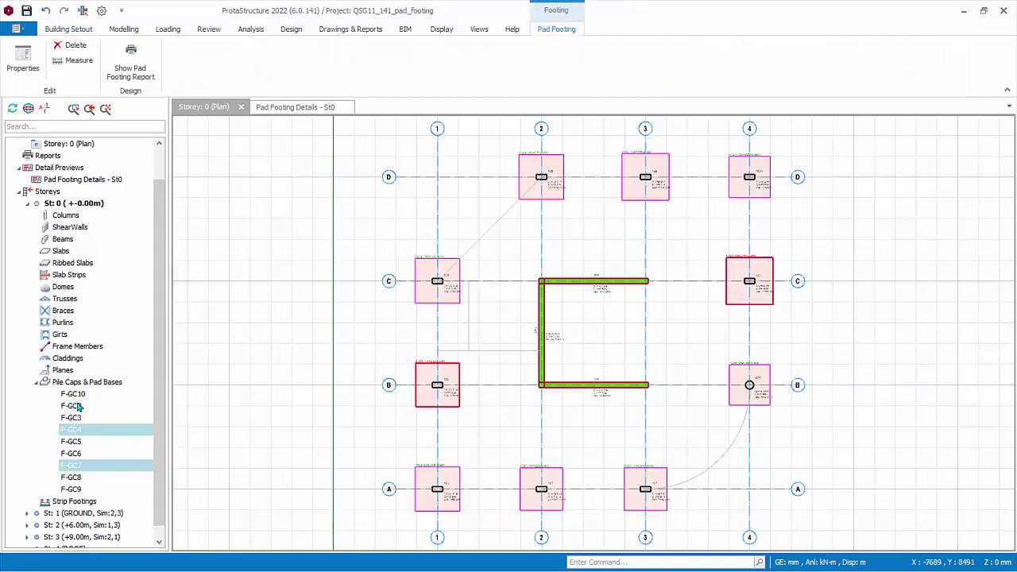
ctrl+click(78, 407)
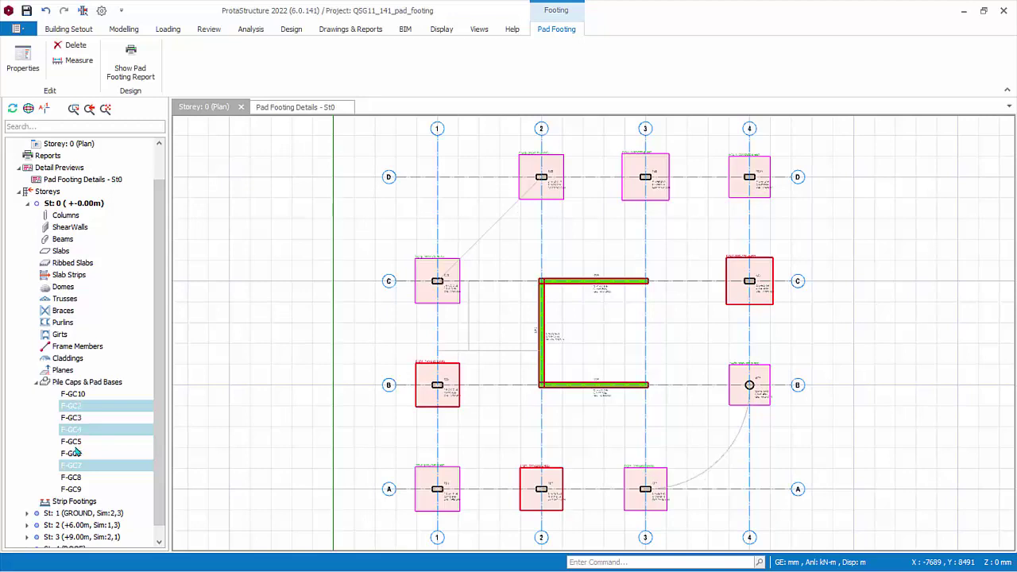
right_click(353, 247)
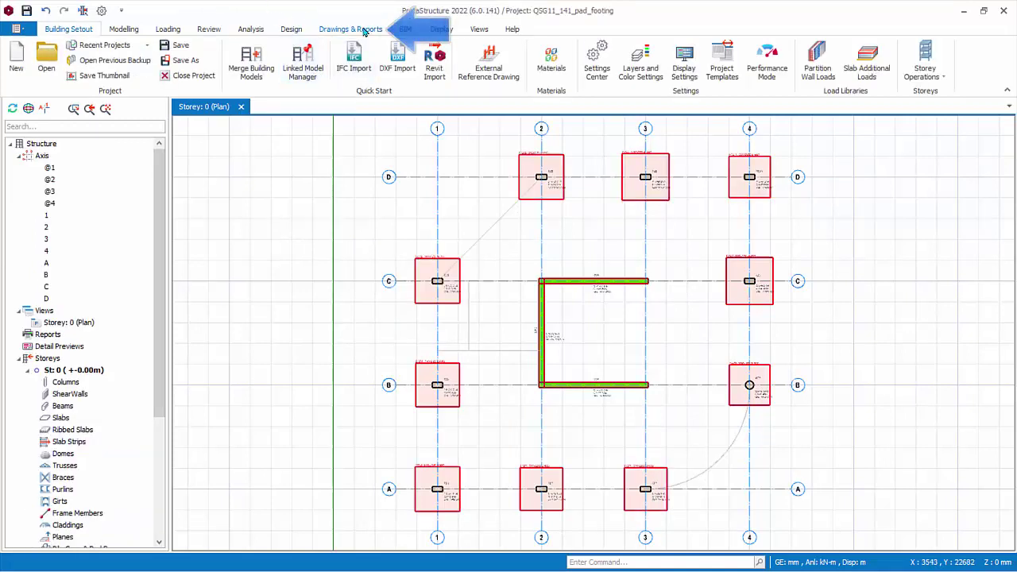
Generate the pad base and pile cap details for Storey 0 and inspect the F-GC6 and F-GC4 footing drawings up close.
click(364, 30)
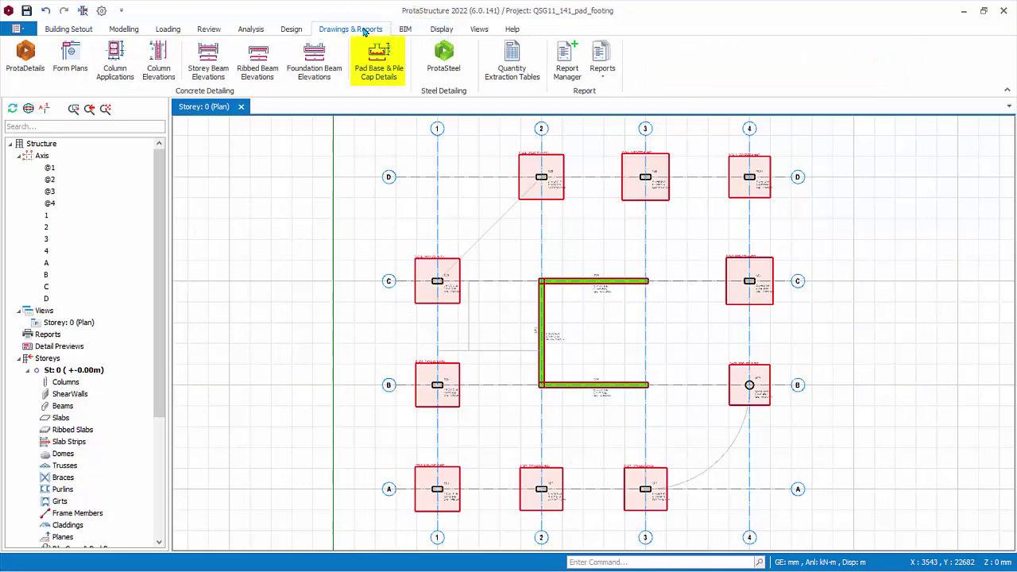
click(379, 64)
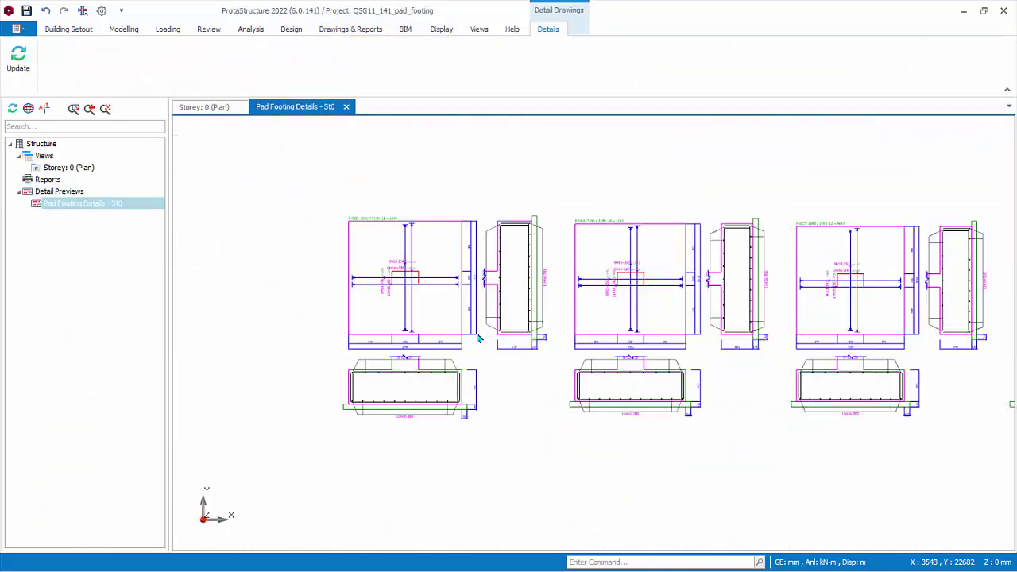
scroll(477, 338, up, 3)
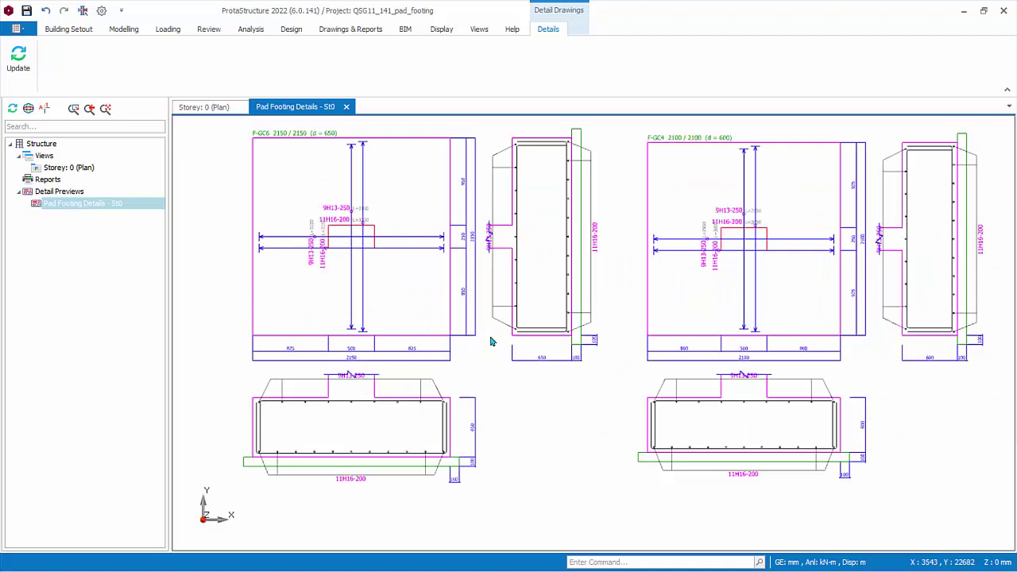